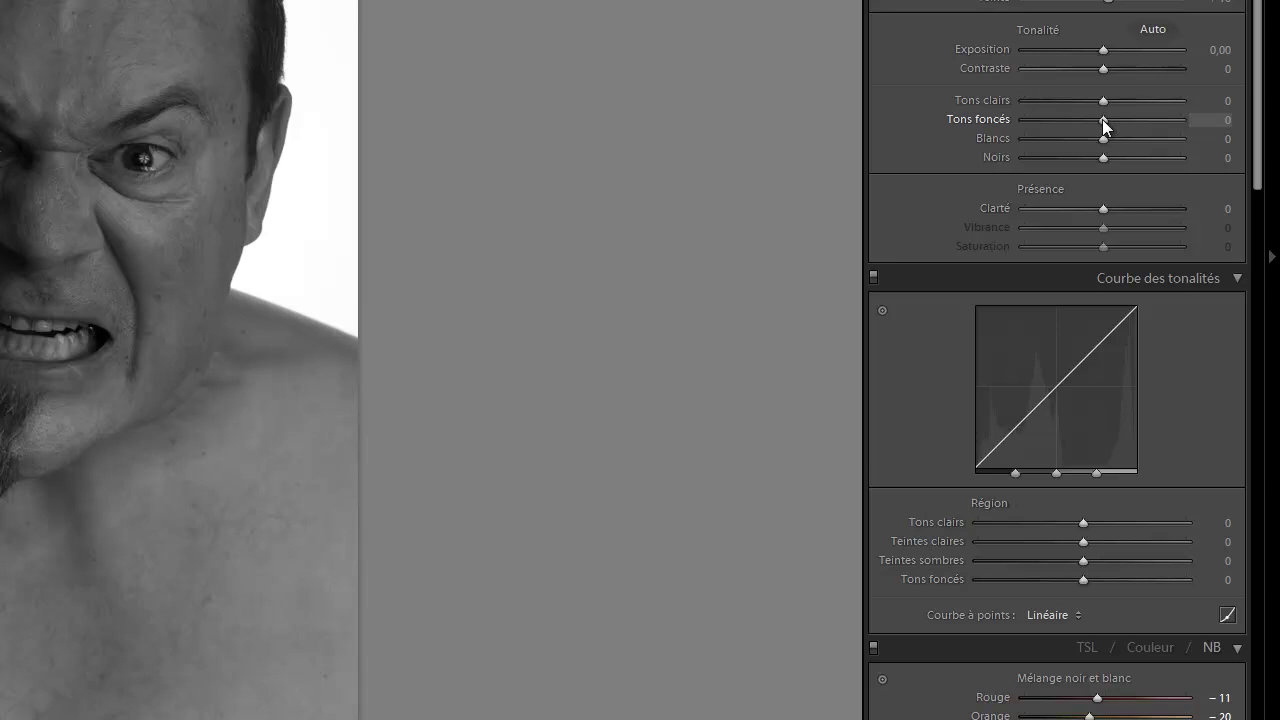
# Set the portrait's Tons clairs to +44, Tons foncés to +100, Noirs to −46 and Clarté to +61.
pyautogui.moveTo(1103, 119); pyautogui.dragTo(1181, 120)
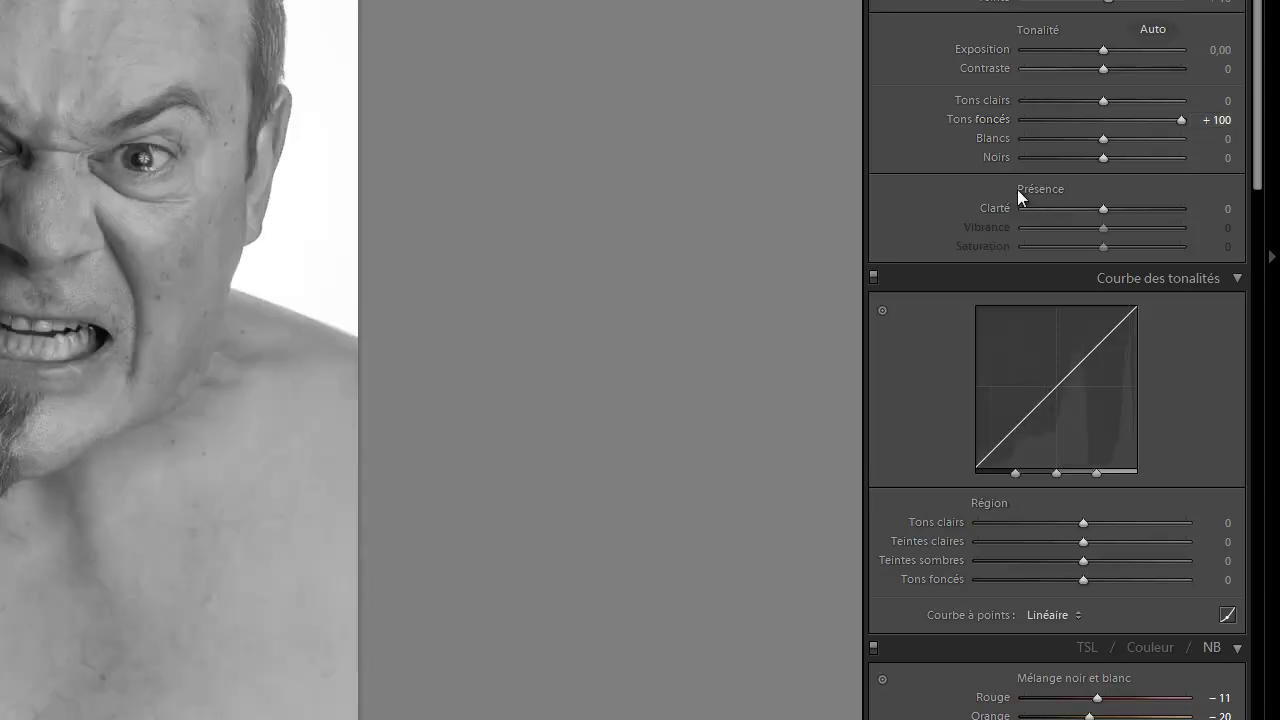
pyautogui.moveTo(1107, 102); pyautogui.dragTo(1135, 100)
pyautogui.moveTo(1103, 157); pyautogui.dragTo(1065, 157)
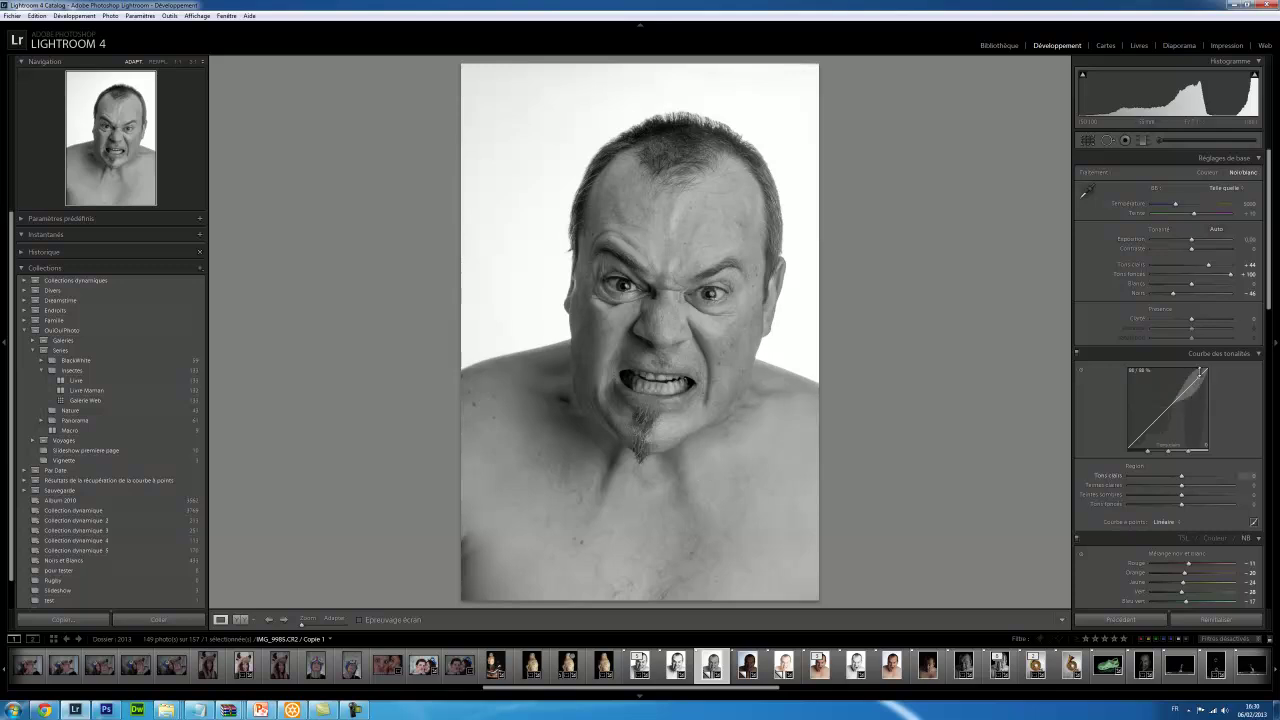
pyautogui.moveTo(1191, 321); pyautogui.dragTo(1215, 322)
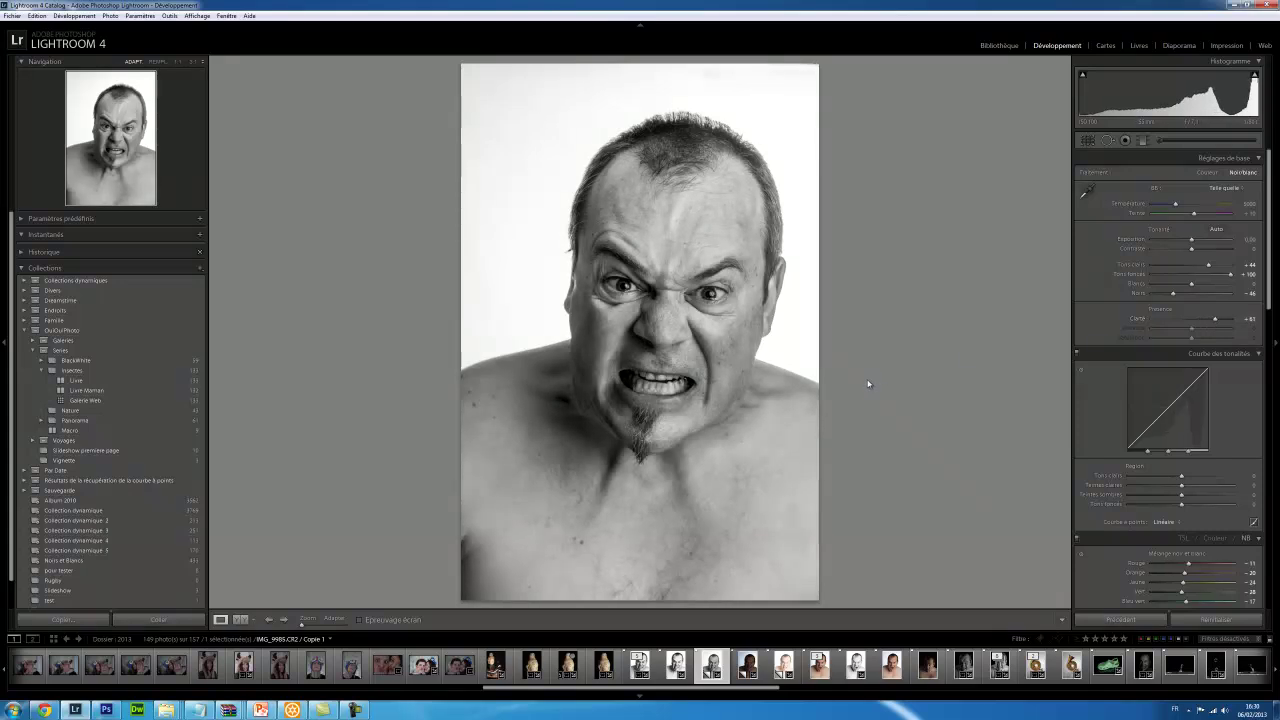
# In the black-and-white mix, set Orange to −64 and Jaune to +100 to bring out the skin texture.
pyautogui.click(1274, 240)
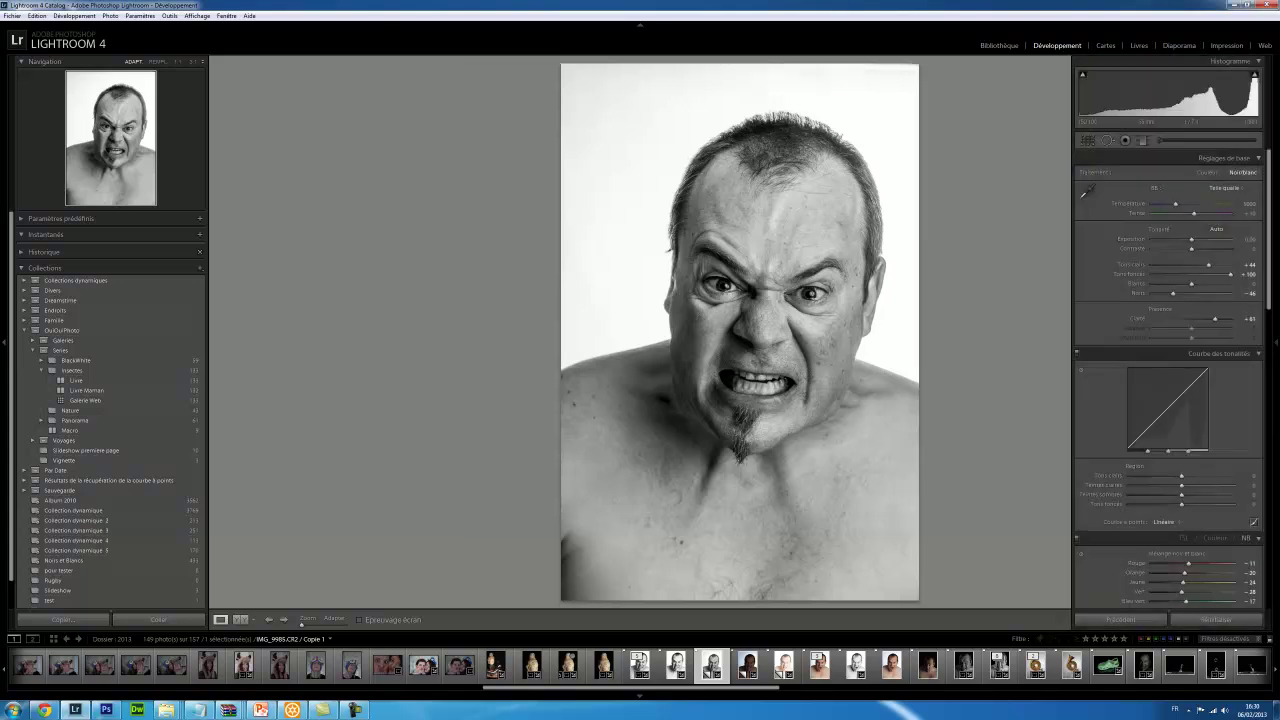
pyautogui.click(1276, 345)
pyautogui.moveTo(1274, 293); pyautogui.dragTo(1274, 384)
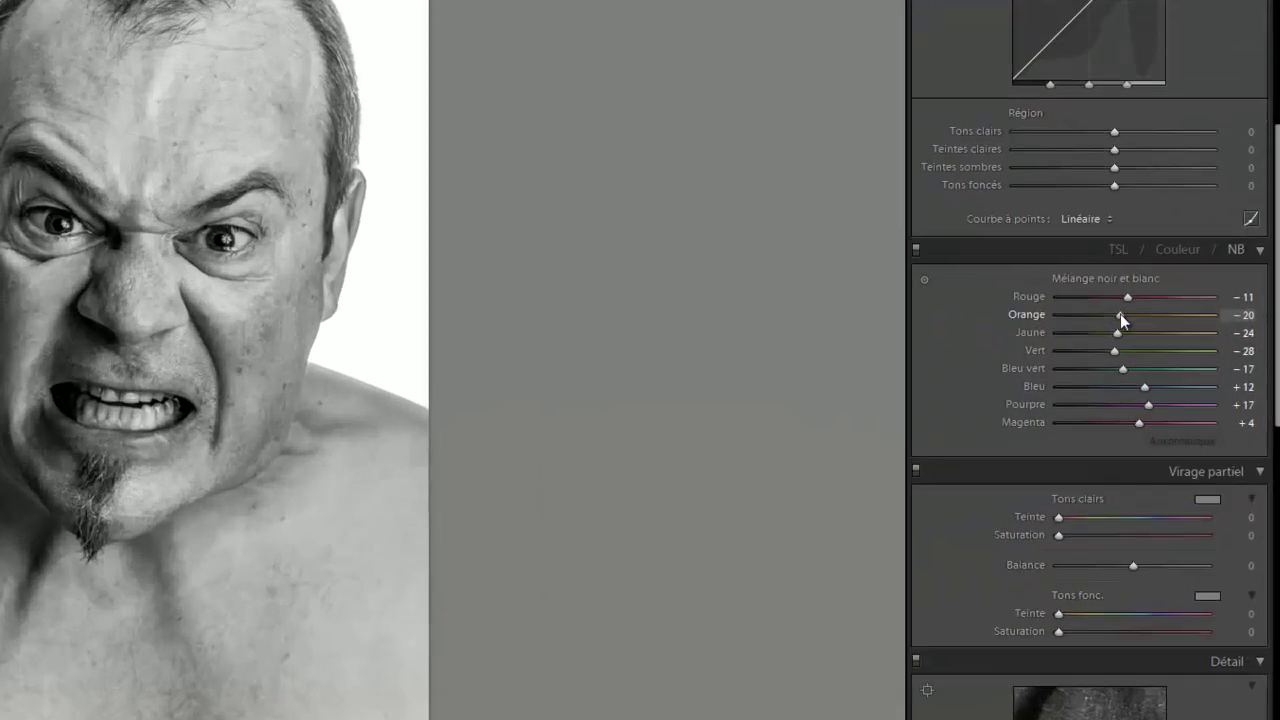
pyautogui.moveTo(1120, 313); pyautogui.dragTo(1076, 314)
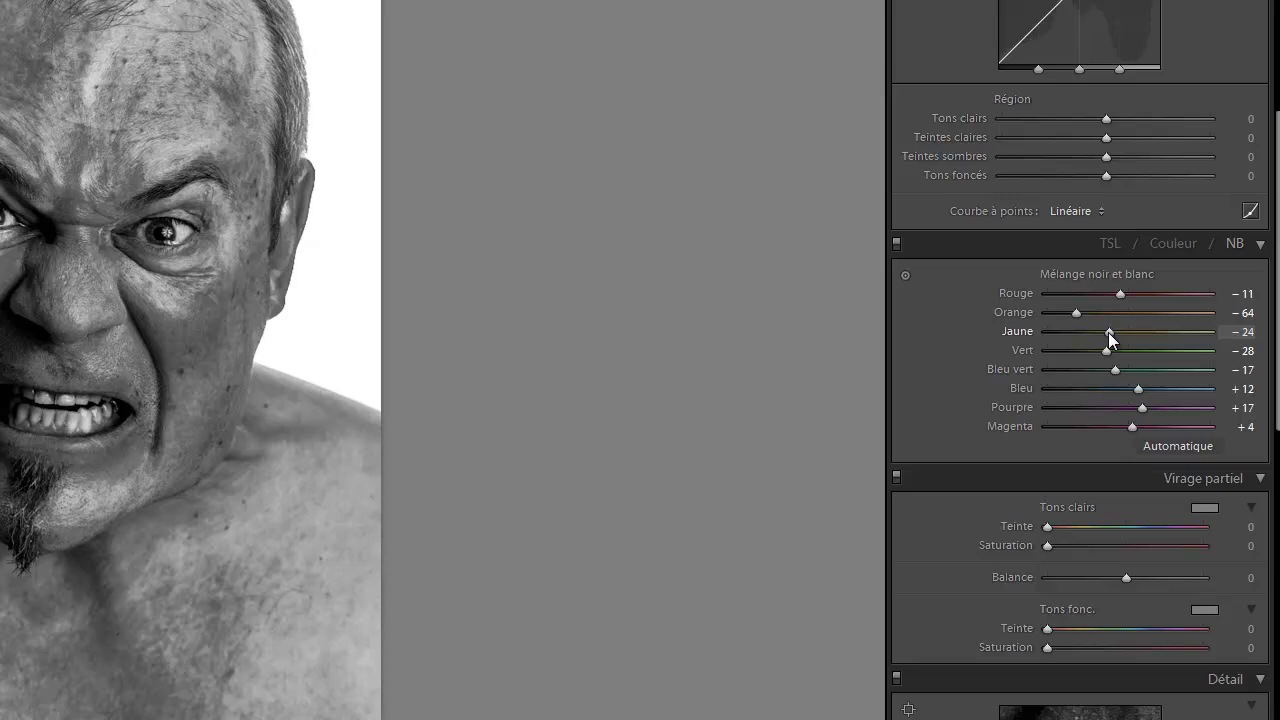
pyautogui.moveTo(1119, 332); pyautogui.dragTo(1191, 322)
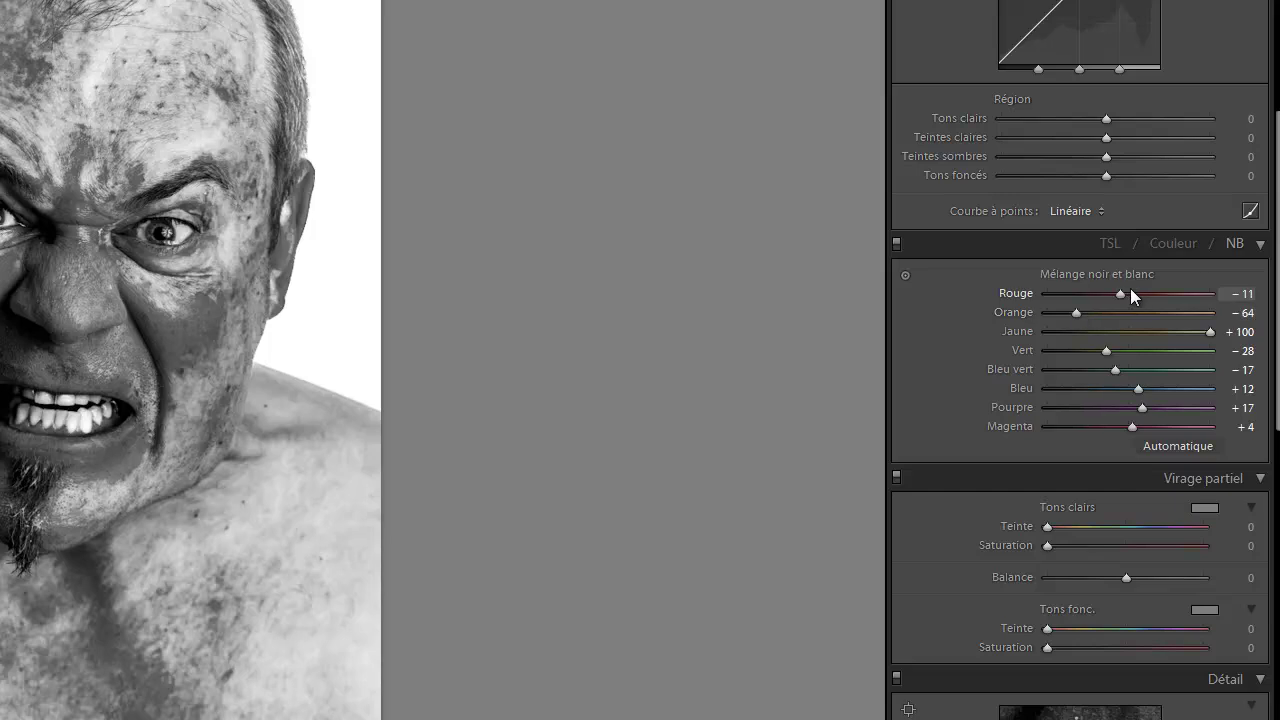
# In the black-and-white mix, set Rouge to +21 and reset Magenta to 0.
pyautogui.moveTo(1120, 291); pyautogui.dragTo(996, 307)
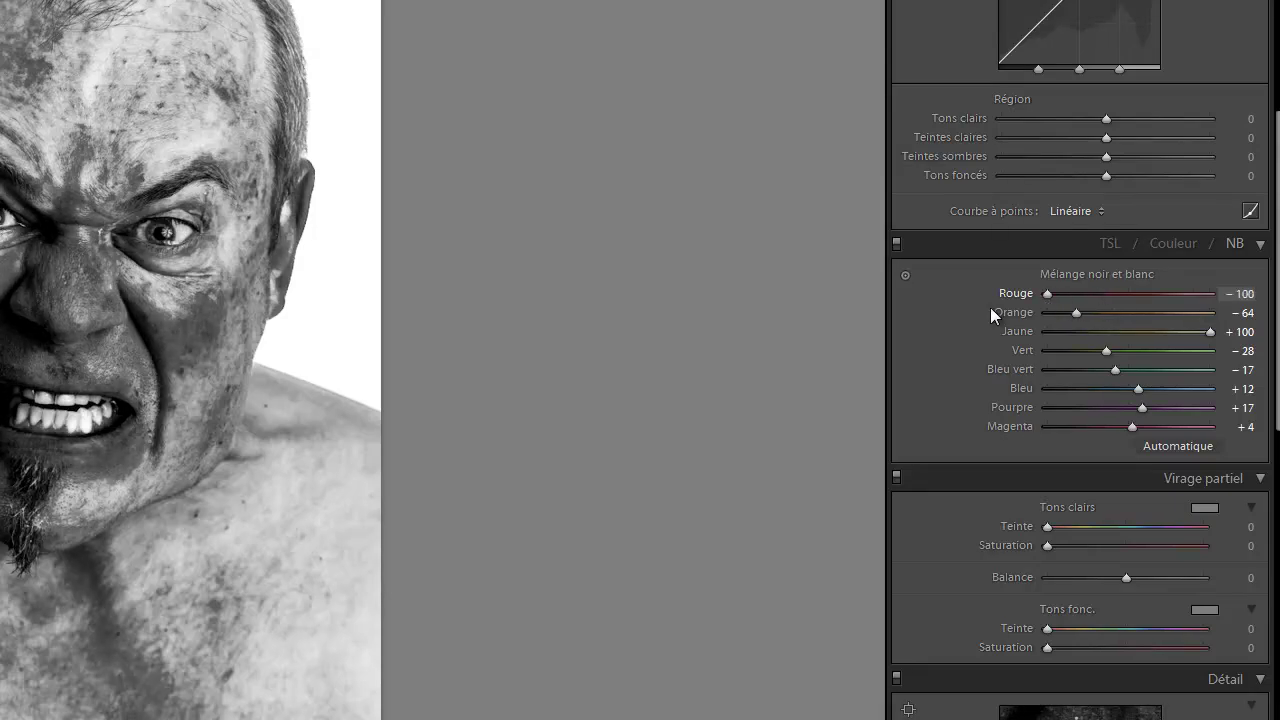
pyautogui.moveTo(990, 307); pyautogui.dragTo(1146, 290)
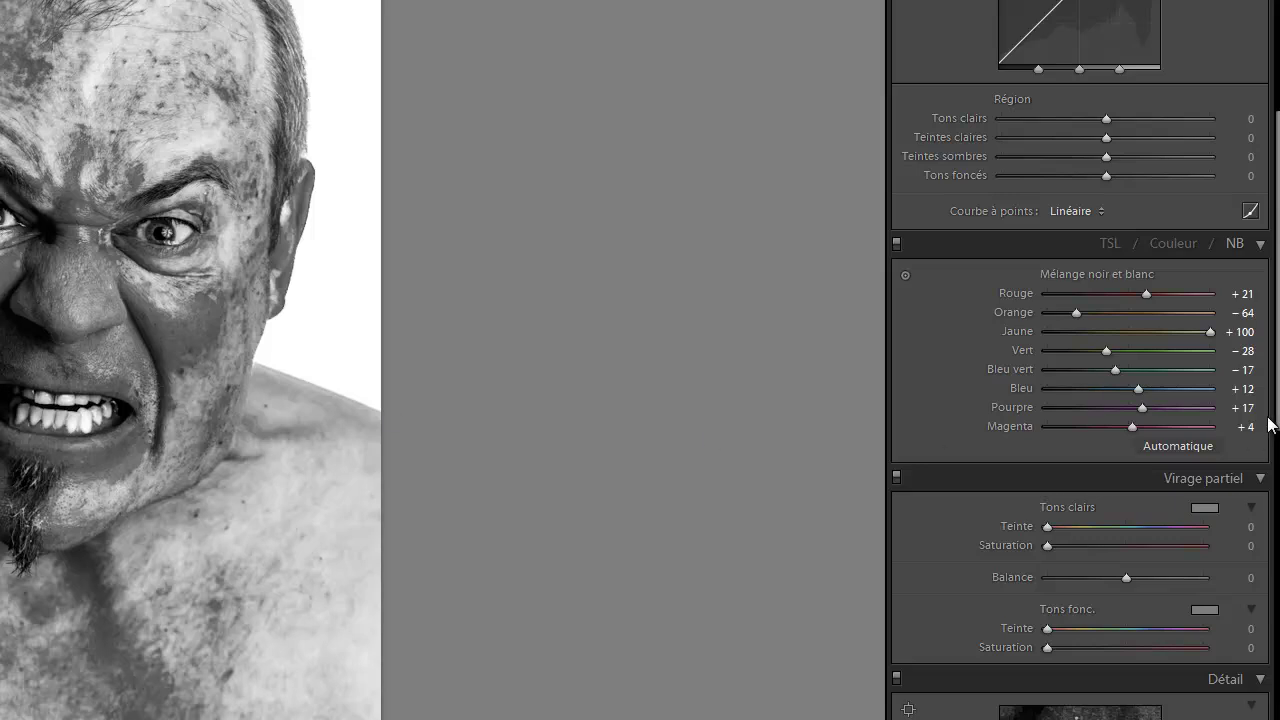
pyautogui.moveTo(1134, 426)
pyautogui.mouseDown()
pyautogui.moveTo(974, 437)
pyautogui.moveTo(1266, 436)
pyautogui.moveTo(978, 447)
pyautogui.moveTo(1189, 438)
pyautogui.moveTo(1124, 441)
pyautogui.mouseUp()
pyautogui.doubleClick(1125, 427)
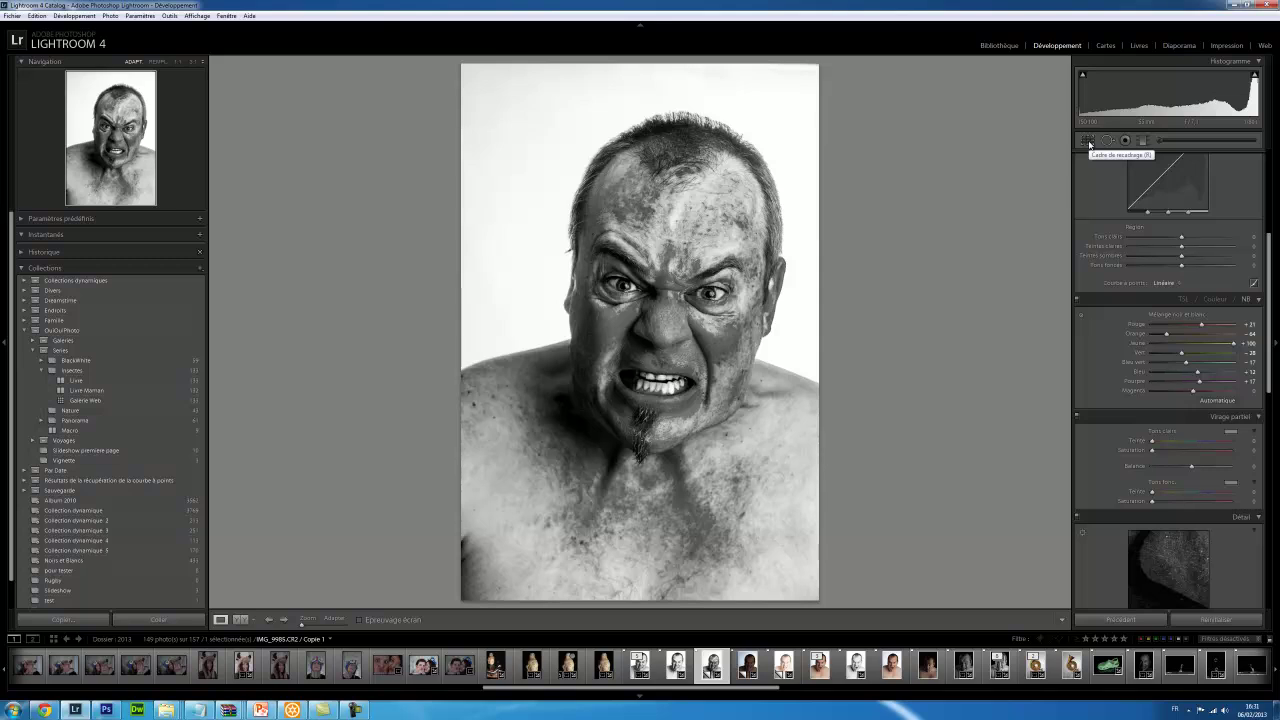
# Crop the portrait slightly tighter around the man, keeping the original aspect ratio.
pyautogui.click(1090, 143)
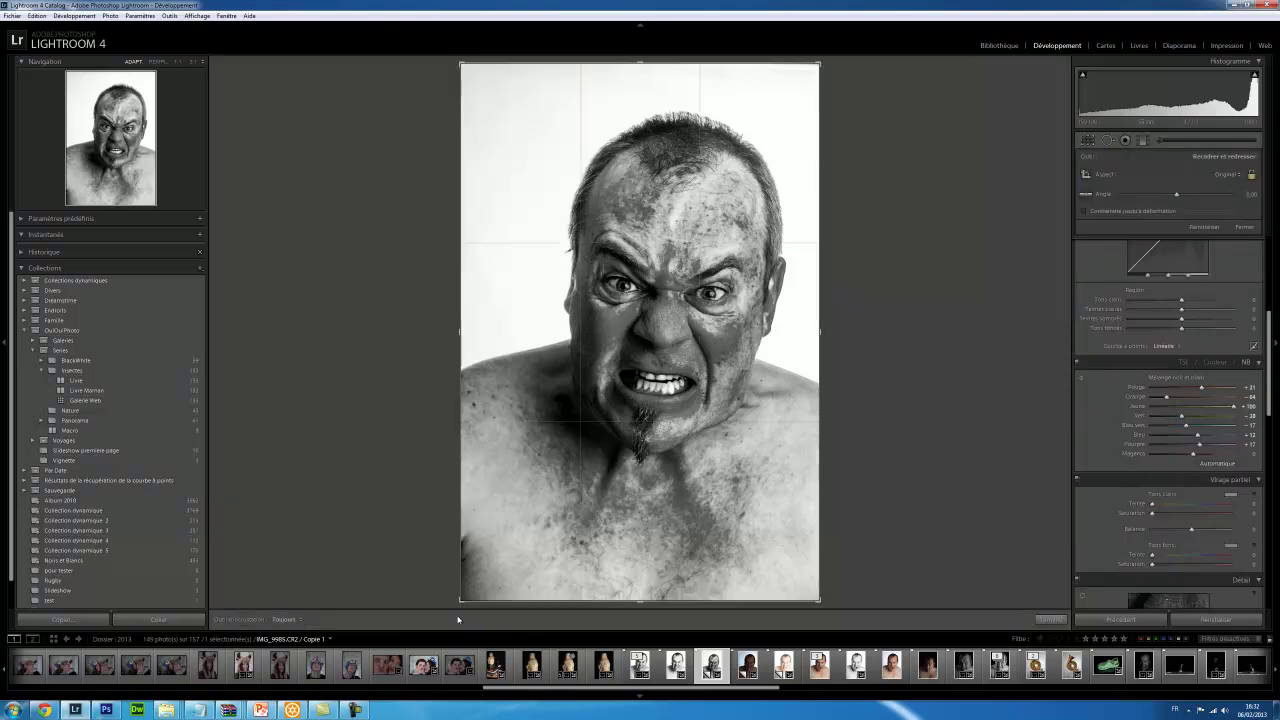
pyautogui.moveTo(459, 598); pyautogui.dragTo(472, 583)
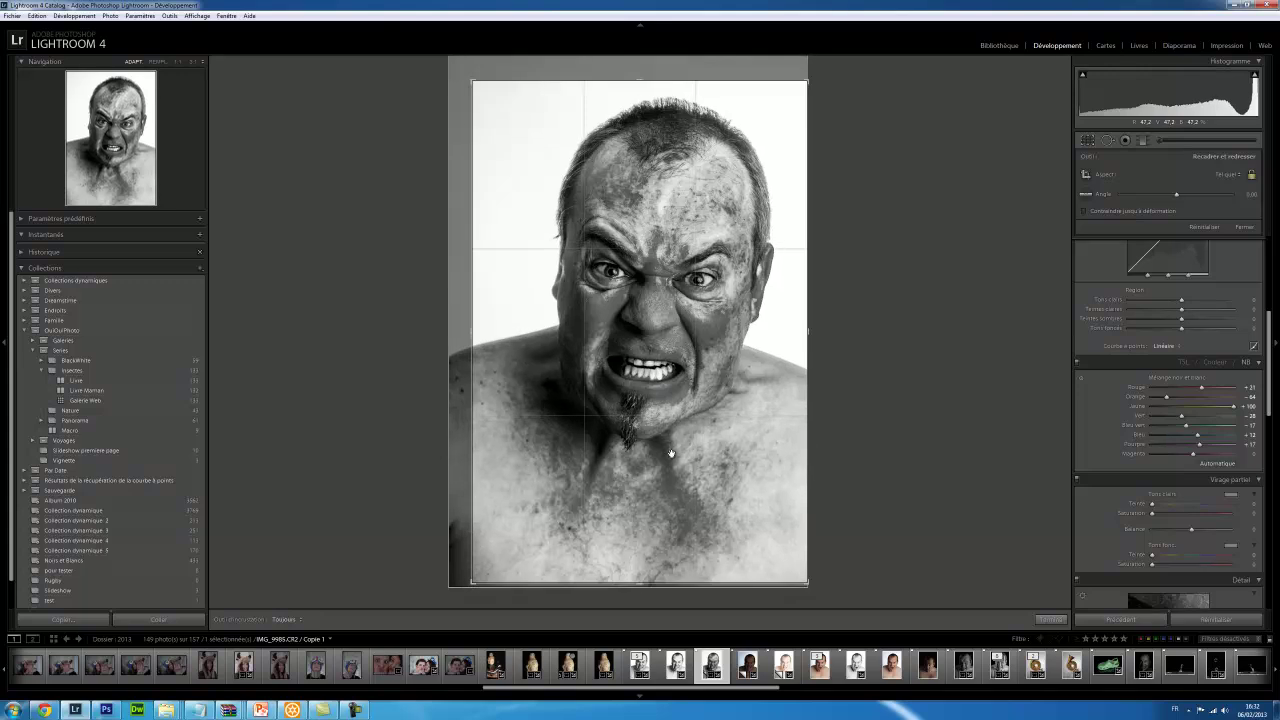
pyautogui.press('Return')
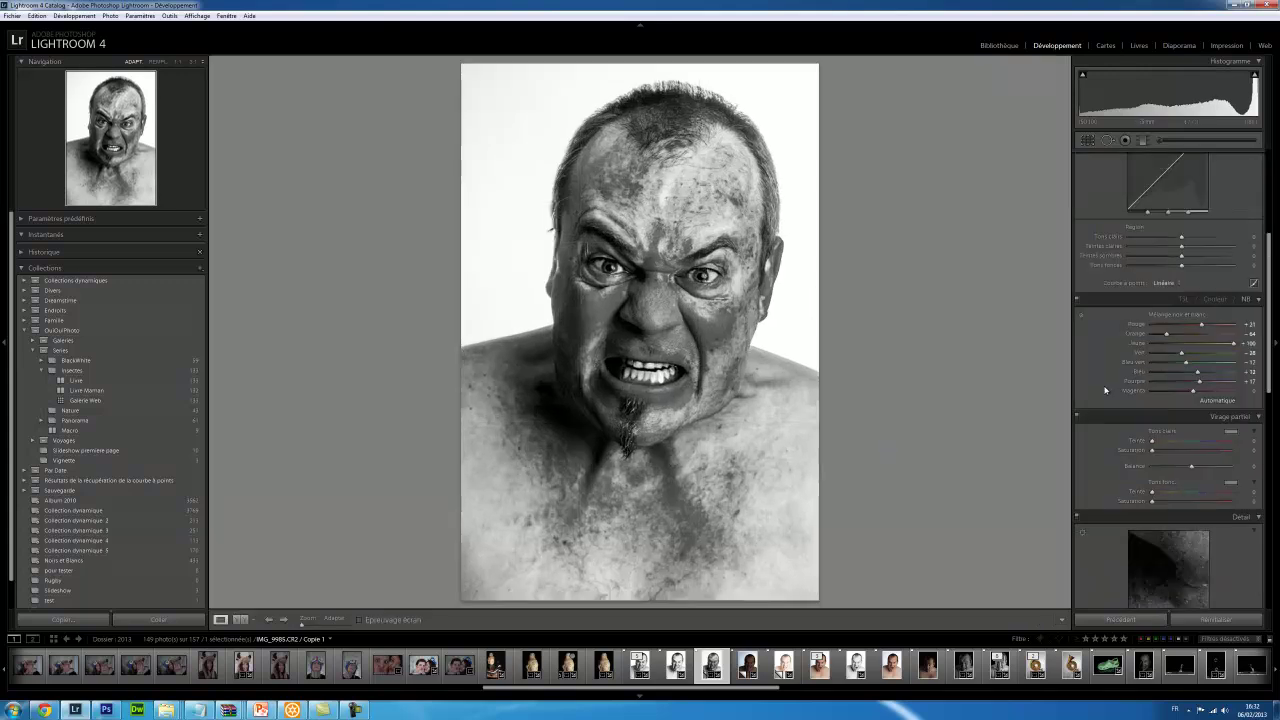
# Set the photo's Clarté to +69.
pyautogui.scroll(5, 1207, 238)
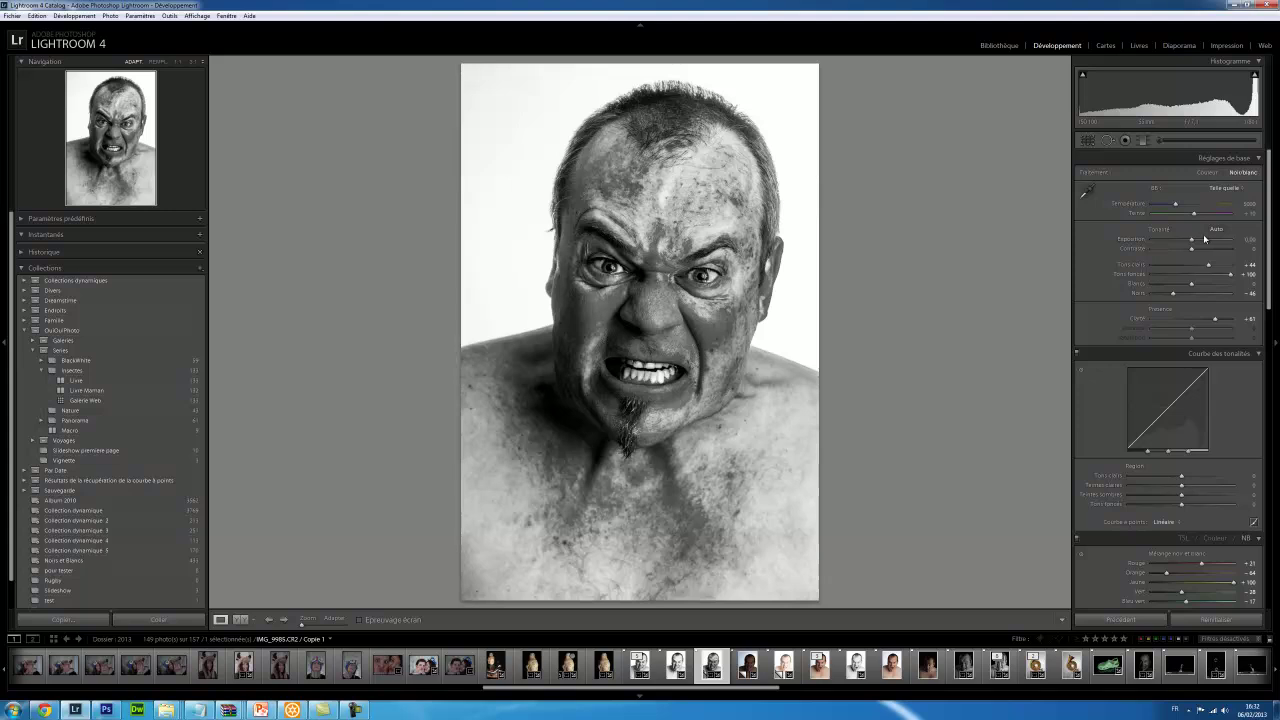
pyautogui.moveTo(1217, 318); pyautogui.dragTo(1218, 320)
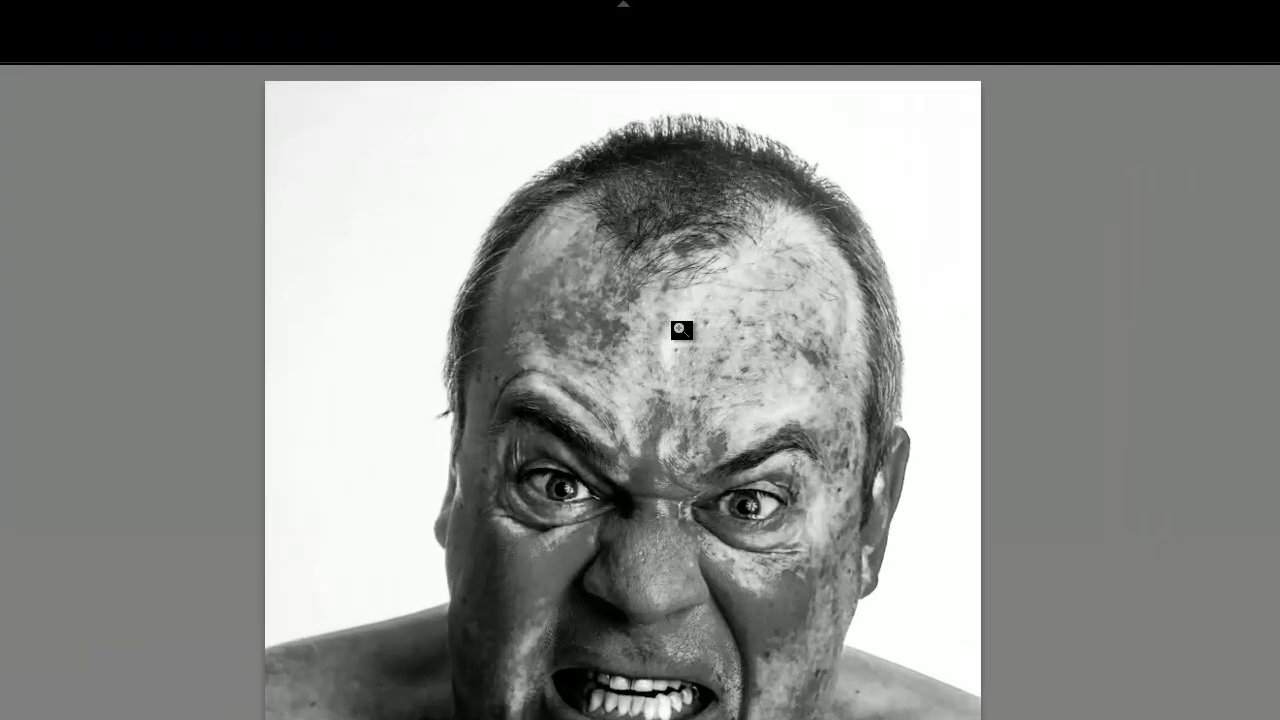
# Heal the shiny highlights on the forehead with size 76 Corriger spots at 100 opacity, sampling nearby textured skin.
pyautogui.click(676, 332)
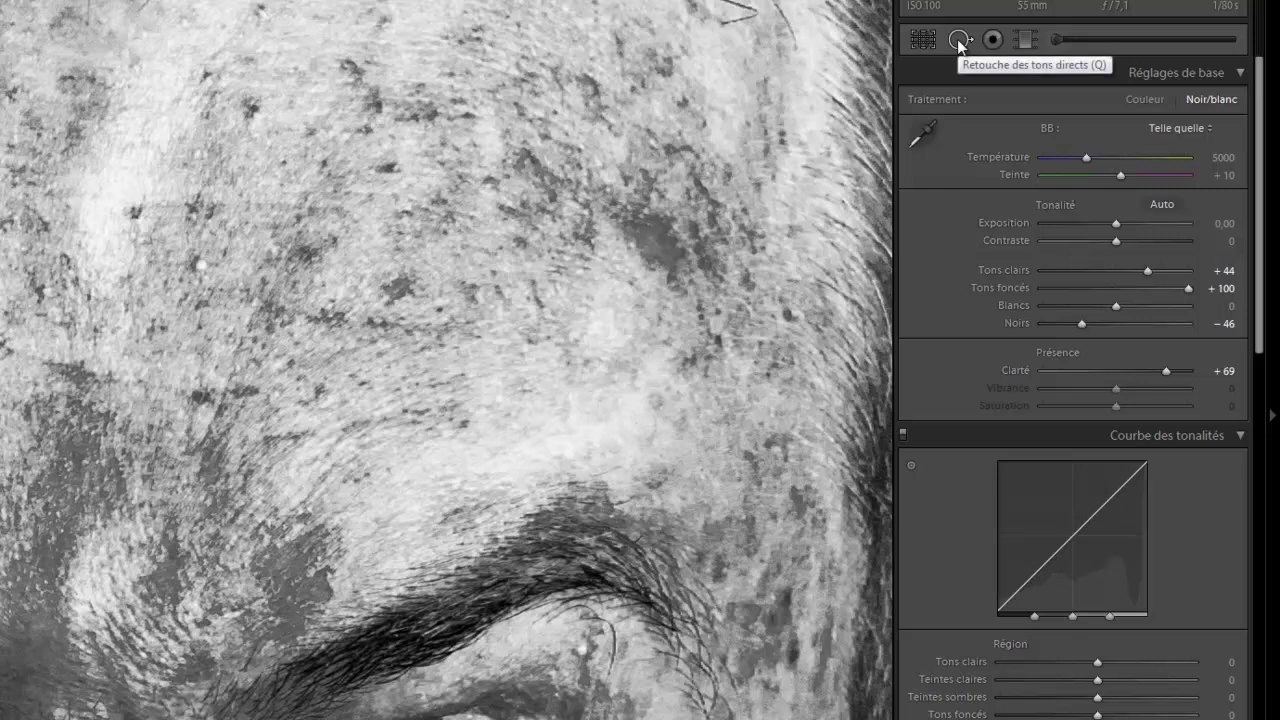
pyautogui.click(958, 40)
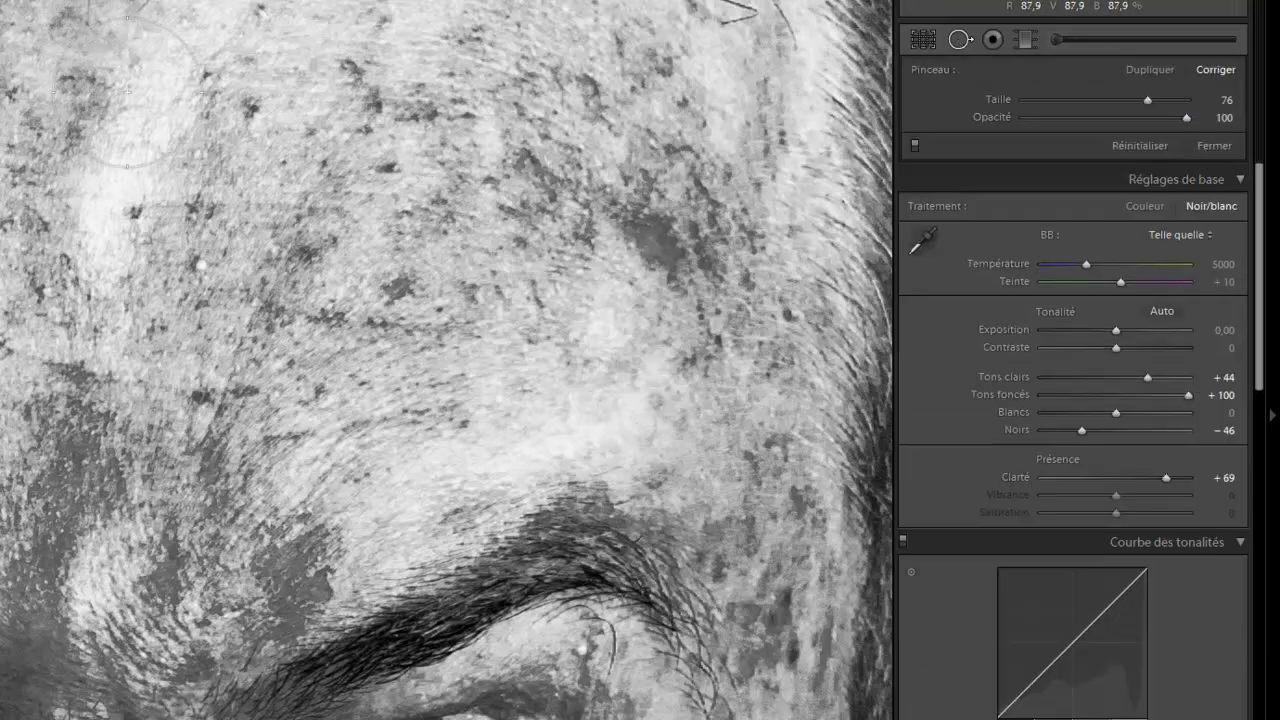
pyautogui.click(116, 238)
pyautogui.moveTo(139, 274); pyautogui.dragTo(435, 165)
pyautogui.click(110, 216)
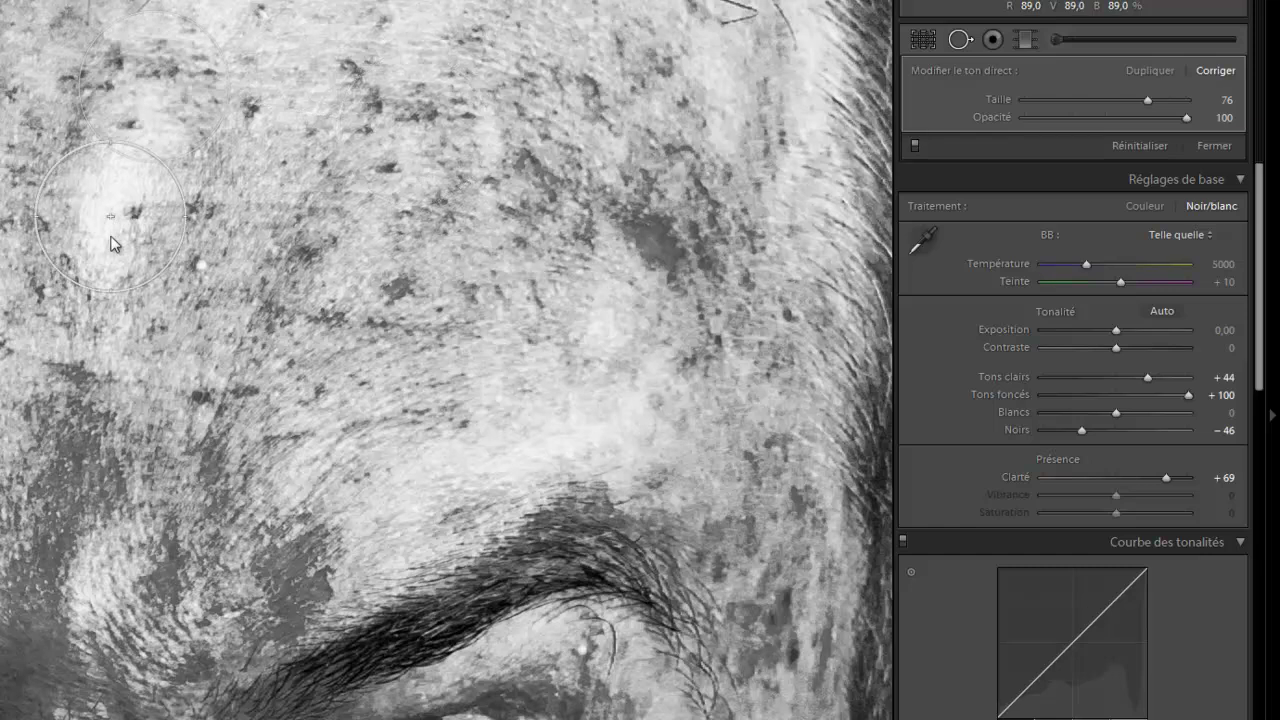
pyautogui.moveTo(53, 113)
pyautogui.mouseDown()
pyautogui.moveTo(357, 171)
pyautogui.moveTo(391, 220)
pyautogui.moveTo(382, 257)
pyautogui.mouseUp()
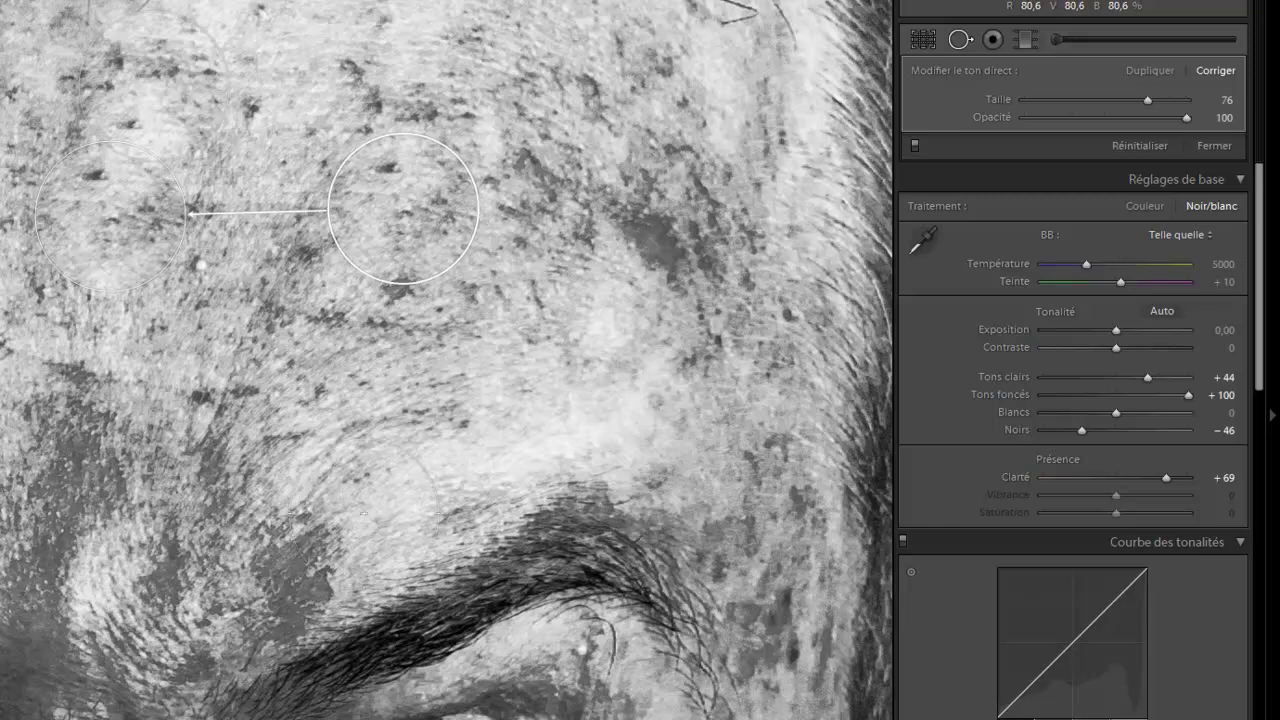
pyautogui.press('z')
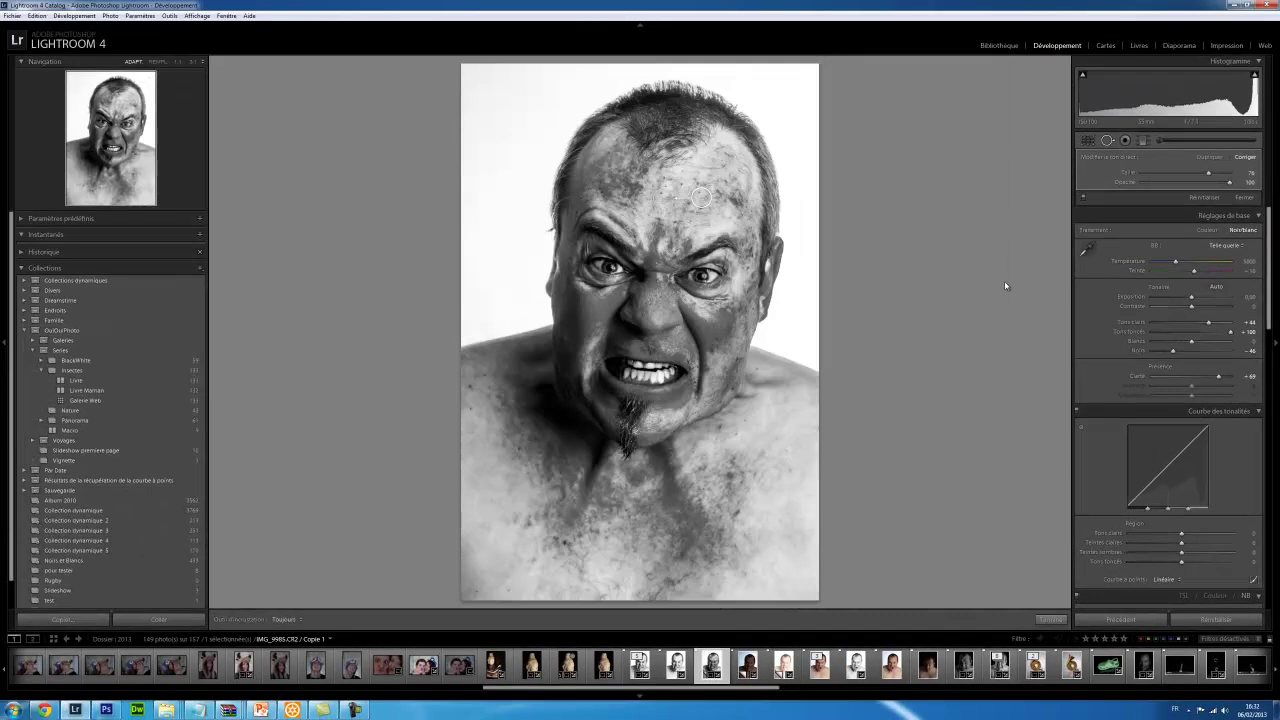
pyautogui.click(1245, 197)
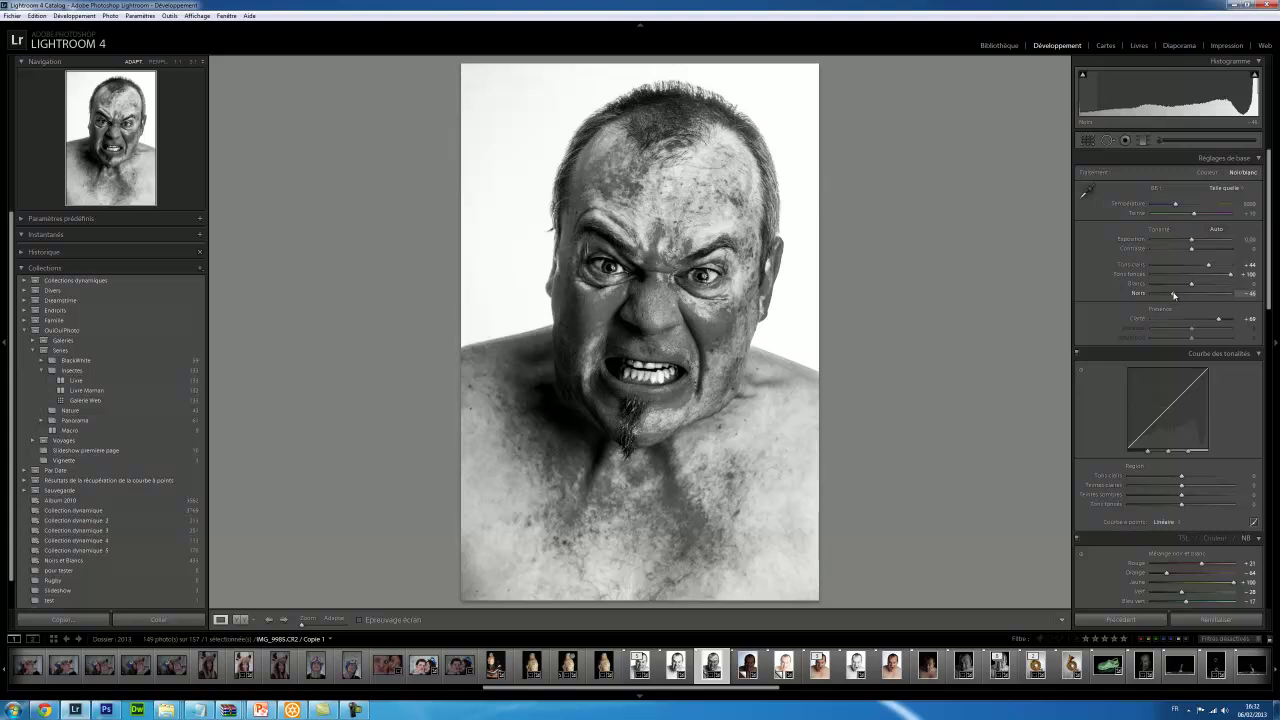
# Set the photo's Noirs to −52 and Exposition to +0,22.
pyautogui.moveTo(1174, 295); pyautogui.dragTo(1170, 295)
pyautogui.moveTo(1191, 243); pyautogui.dragTo(1193, 243)
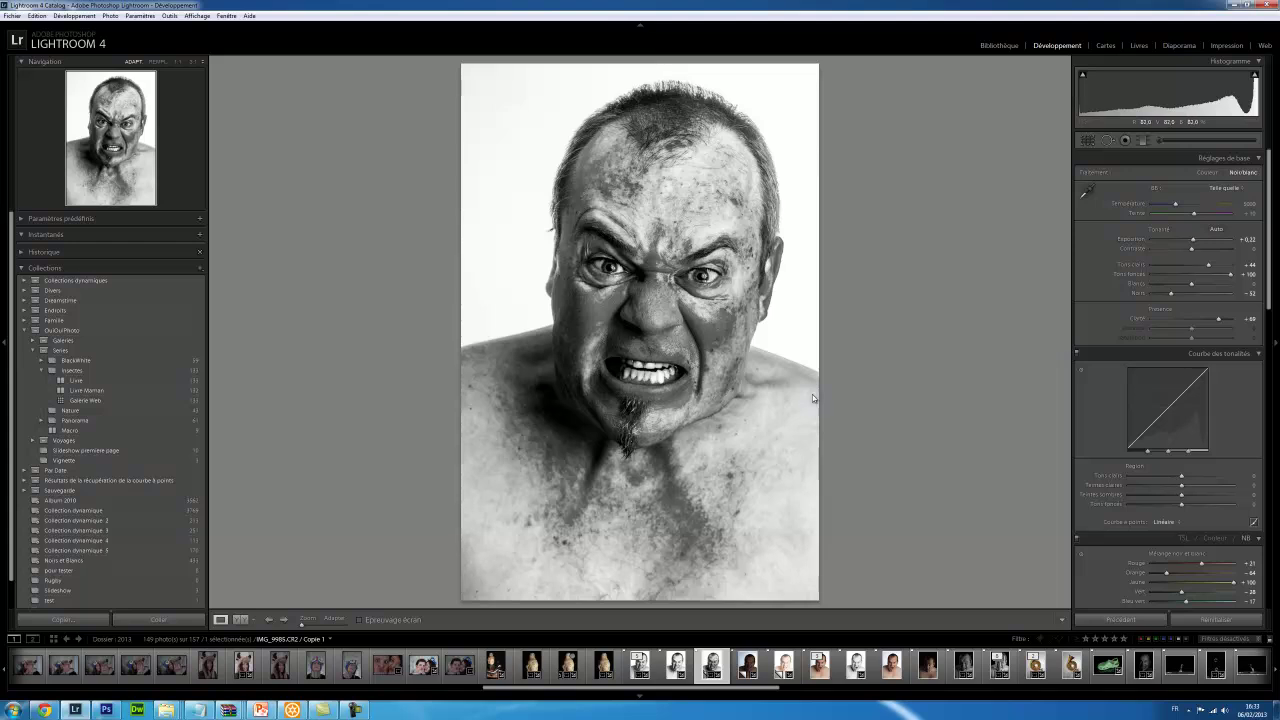
pyautogui.moveTo(1193, 243); pyautogui.dragTo(1194, 243)
# Set up an adjustment brush for the eyes with Exposition 1,18, Netteté 60, and Contraste and Clarté reset to 0.
pyautogui.click(703, 283)
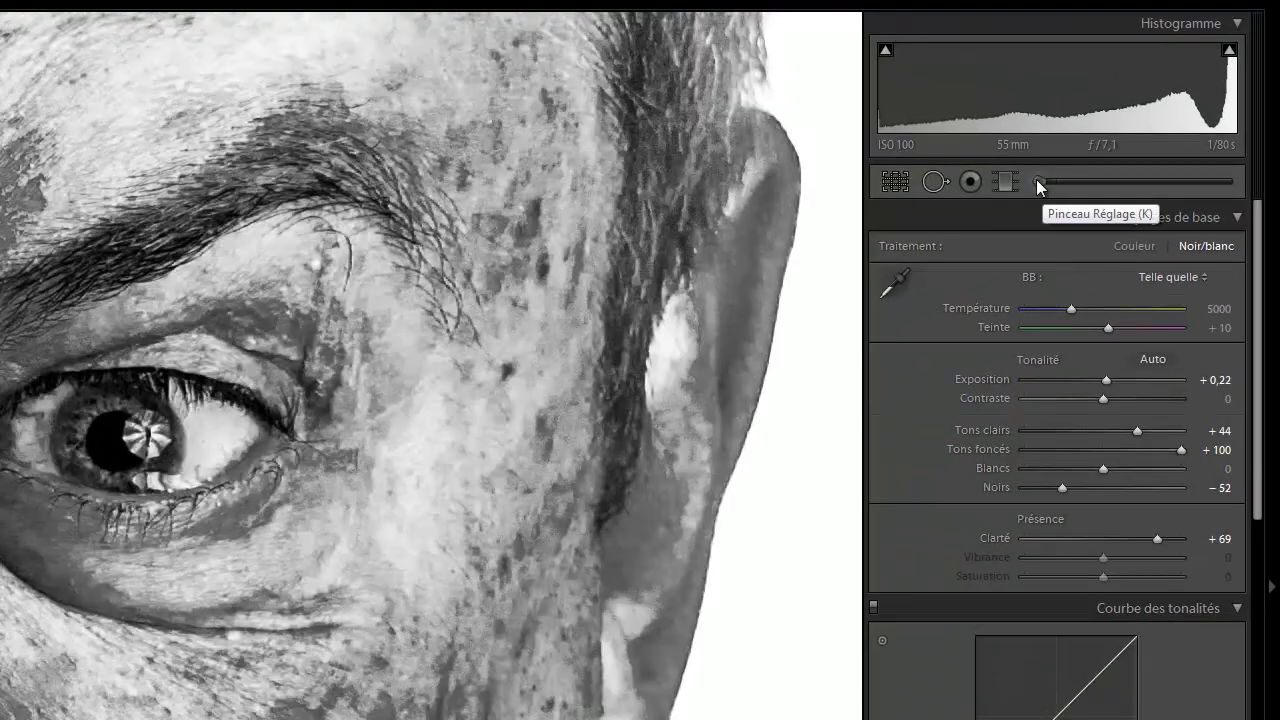
pyautogui.click(1036, 179)
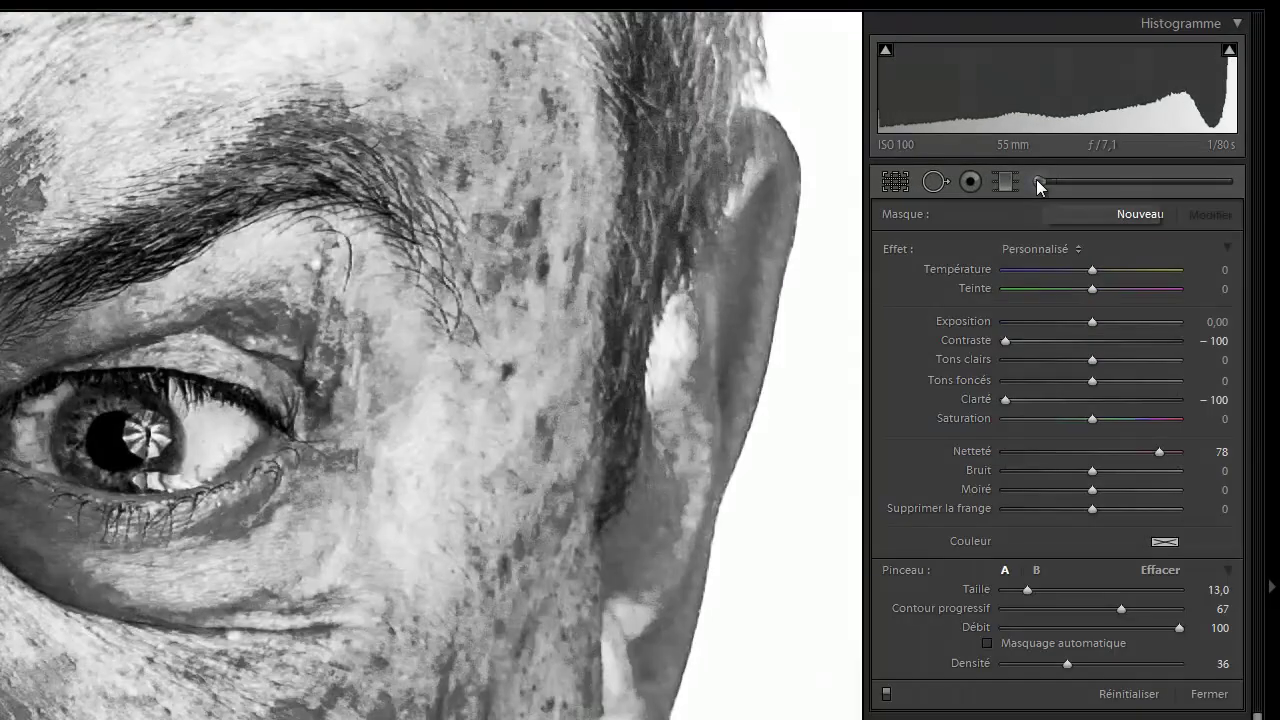
pyautogui.doubleClick(1005, 341)
pyautogui.doubleClick(1003, 398)
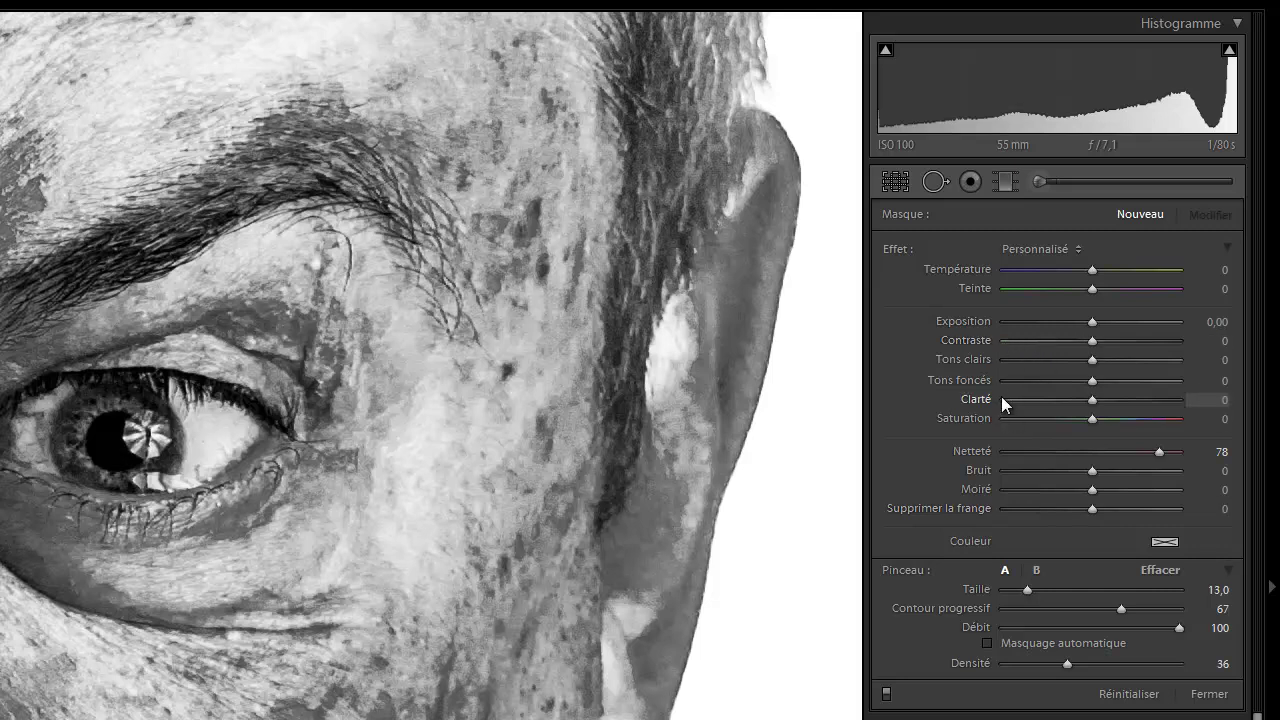
pyautogui.doubleClick(1163, 450)
pyautogui.moveTo(1092, 452); pyautogui.dragTo(1141, 456)
pyautogui.moveTo(1092, 323); pyautogui.dragTo(1118, 323)
# Shrink the adjustment brush to fit within the eyes and set its Contour progressif to 41.
pyautogui.scroll(-5, 181, 441)
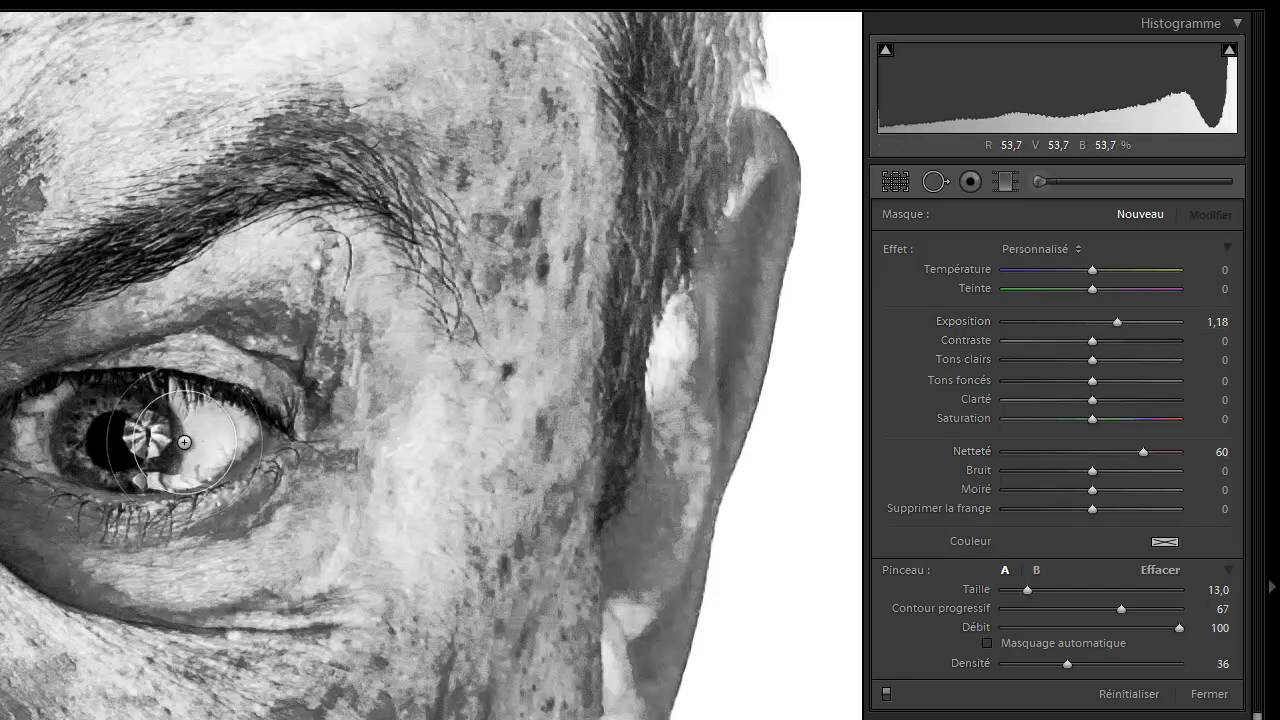
pyautogui.scroll(-1, 181, 441)
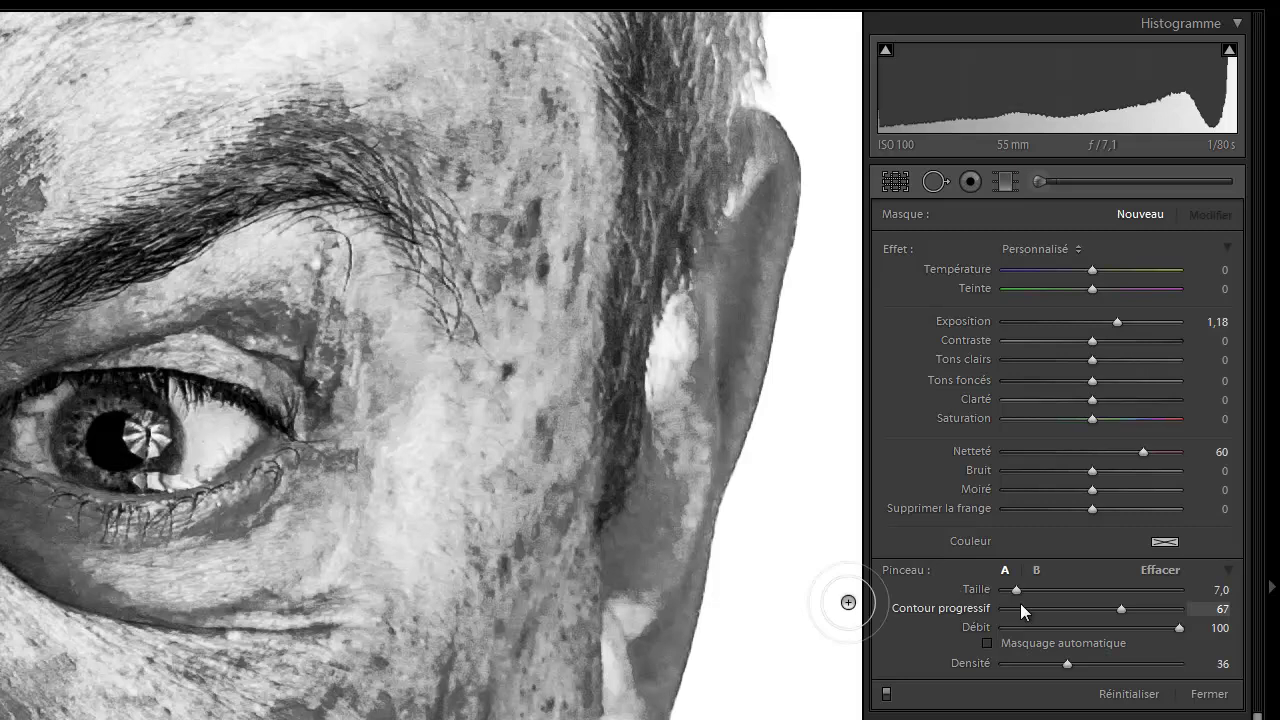
pyautogui.moveTo(1119, 608); pyautogui.dragTo(1075, 607)
pyautogui.press('[')
pyautogui.press('[')
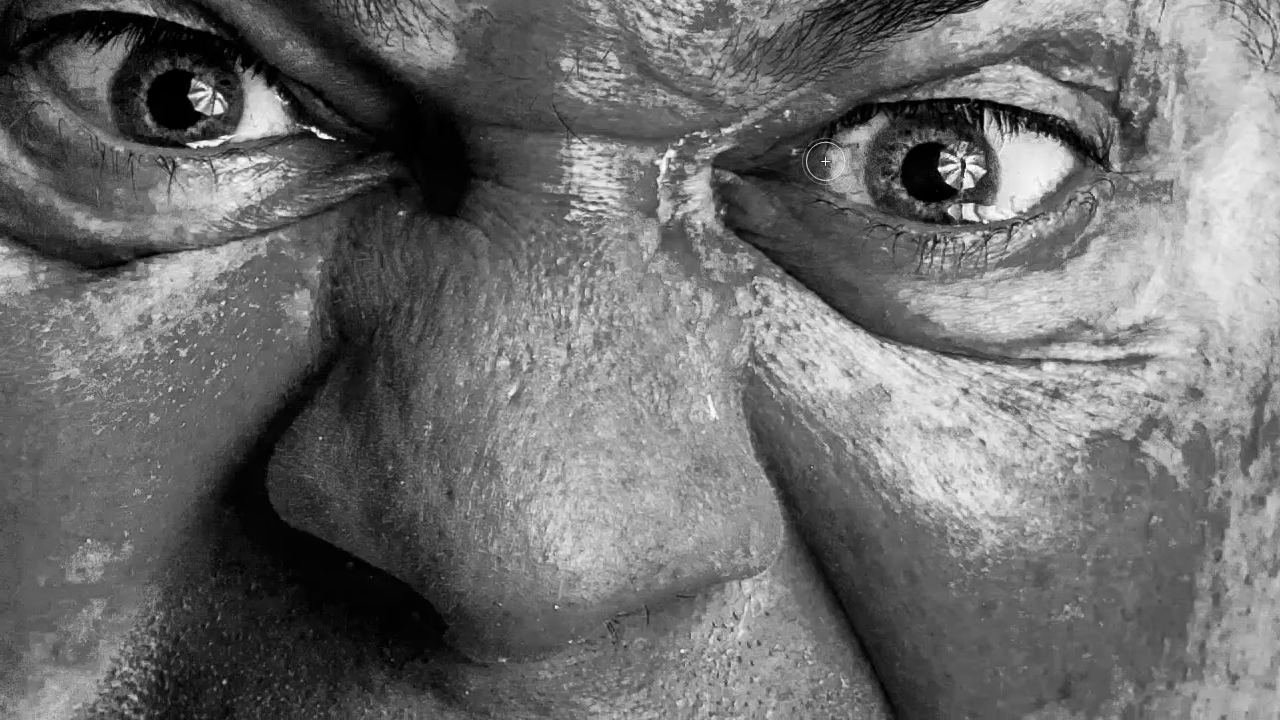
# Paint the brightening and sharpening adjustment over the irises and whites of both eyes, checking coverage with the mask overlay.
pyautogui.moveTo(936, 151)
pyautogui.mouseDown()
pyautogui.moveTo(908, 172)
pyautogui.moveTo(1036, 181)
pyautogui.moveTo(949, 186)
pyautogui.moveTo(1016, 179)
pyautogui.mouseUp()
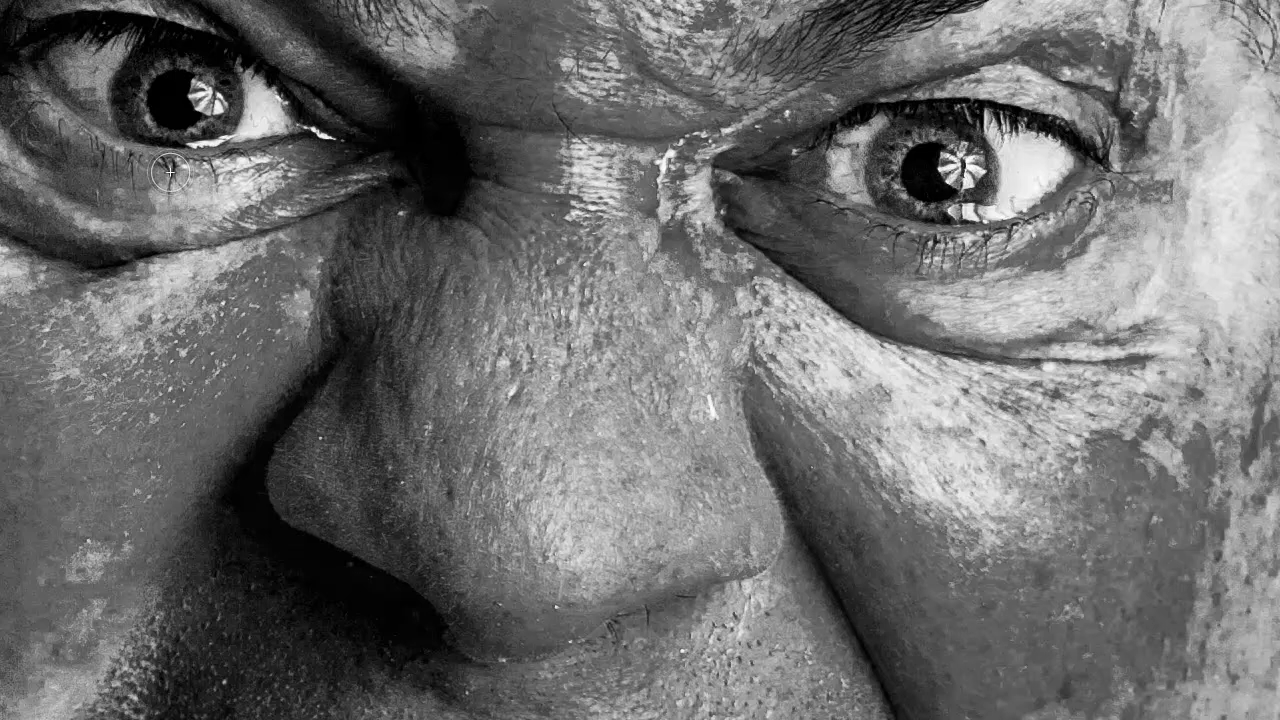
pyautogui.moveTo(308, 111)
pyautogui.mouseDown()
pyautogui.moveTo(259, 120)
pyautogui.moveTo(191, 71)
pyautogui.moveTo(71, 64)
pyautogui.moveTo(160, 70)
pyautogui.moveTo(105, 67)
pyautogui.moveTo(102, 87)
pyautogui.moveTo(256, 119)
pyautogui.moveTo(200, 119)
pyautogui.moveTo(58, 70)
pyautogui.moveTo(159, 114)
pyautogui.moveTo(262, 118)
pyautogui.moveTo(172, 116)
pyautogui.mouseUp()
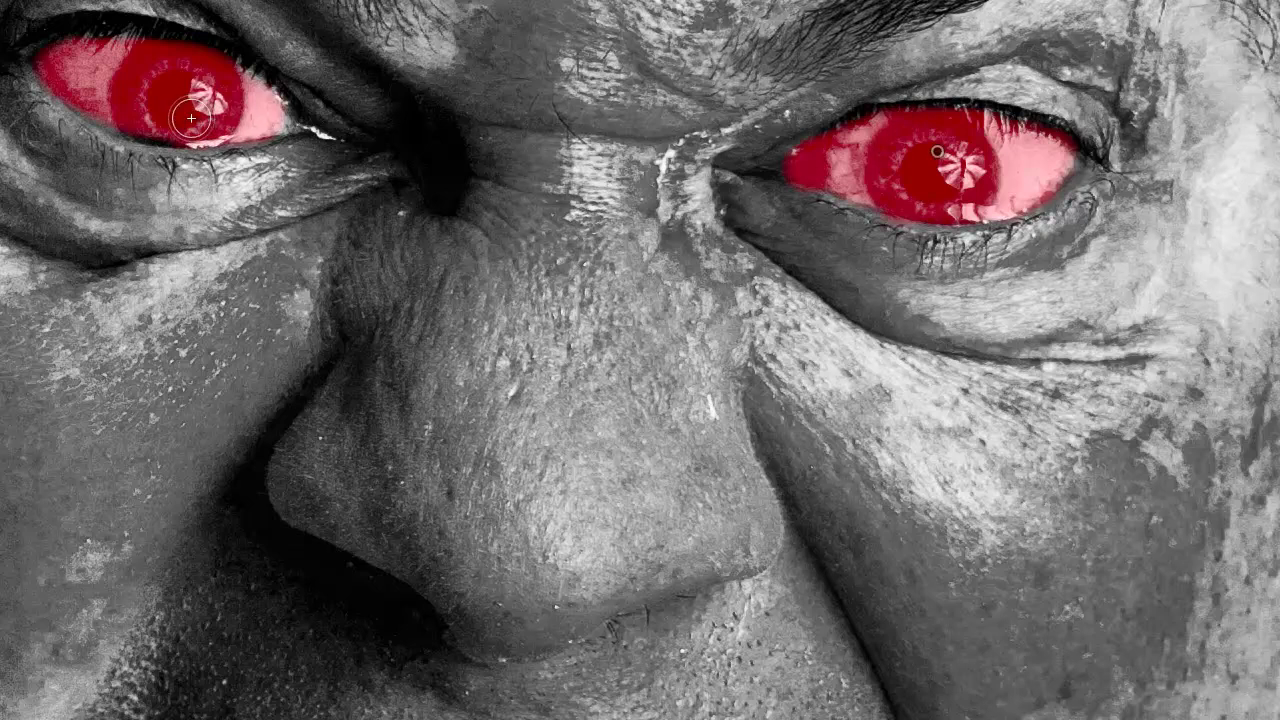
pyautogui.press('o')
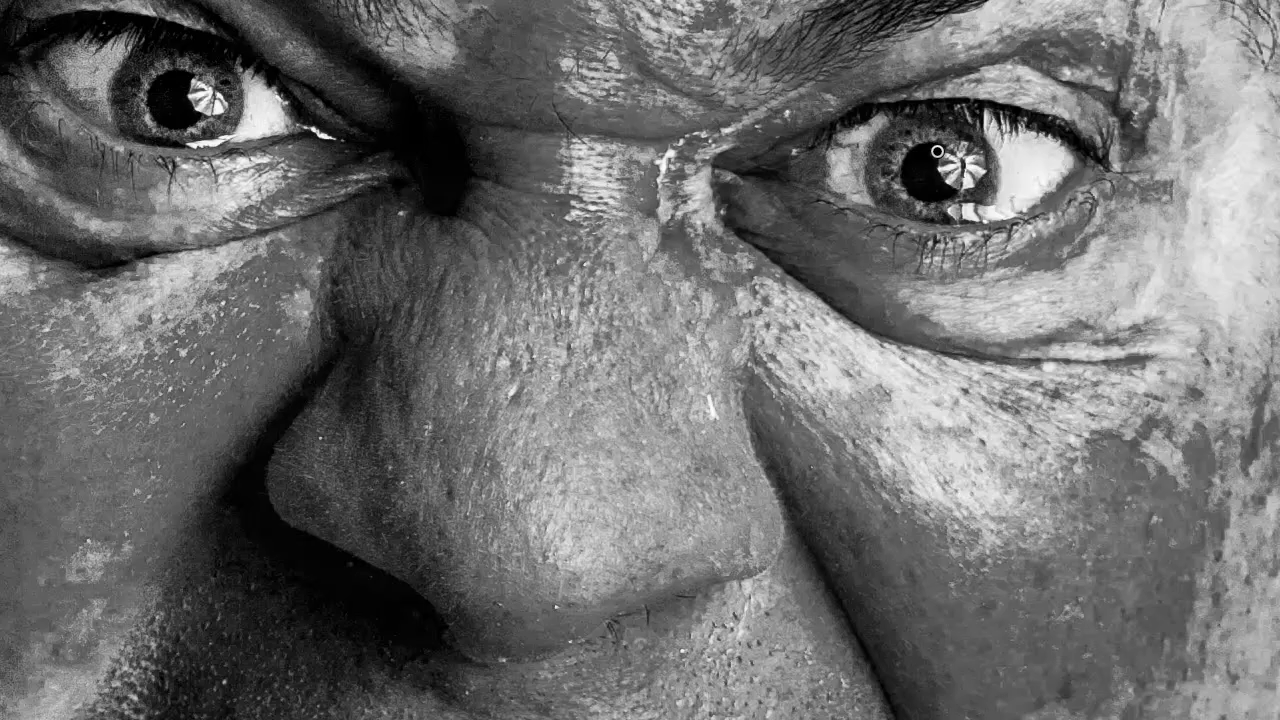
pyautogui.hotkey('ctrl', '0')
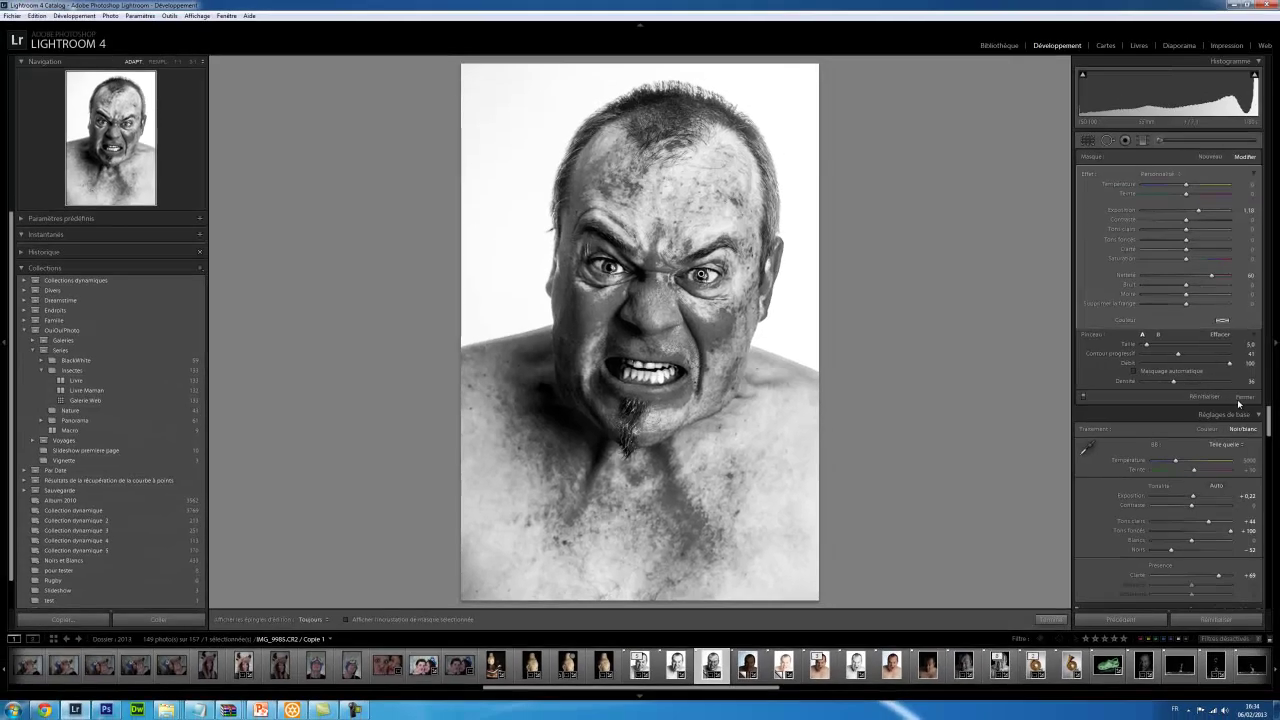
pyautogui.press('k')
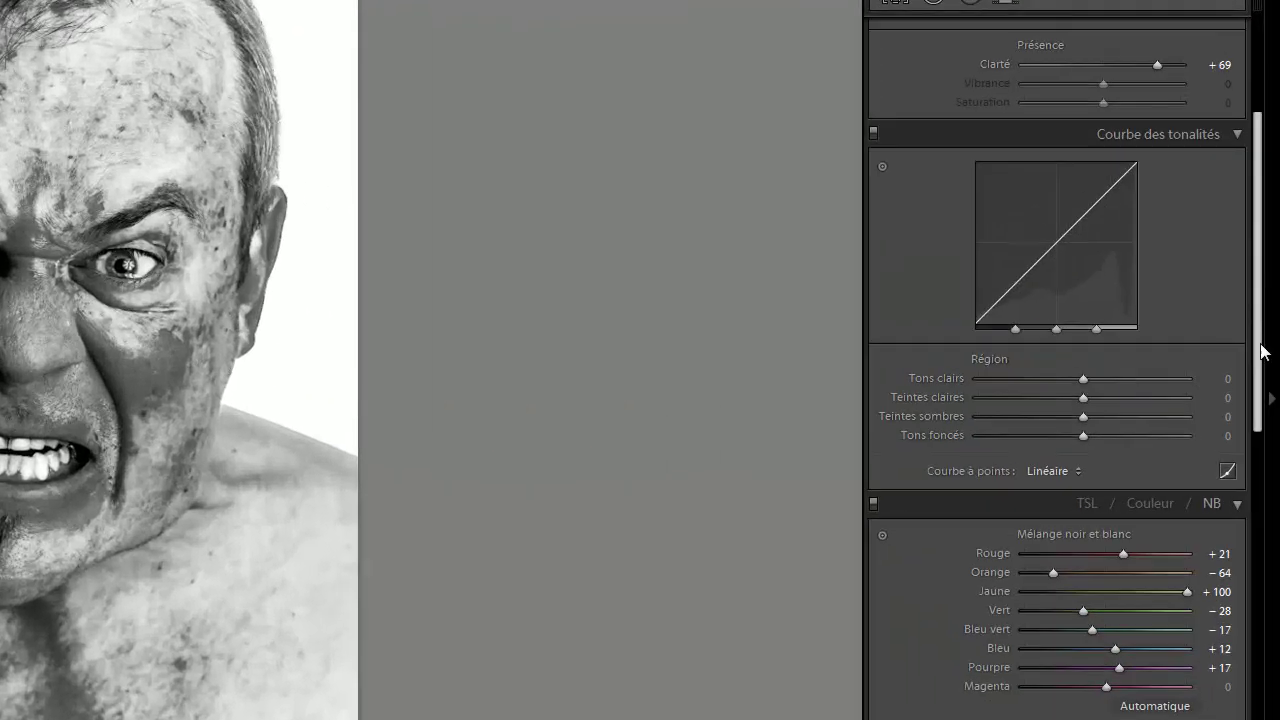
# In the tone curve regions, set Teintes sombres to −11 and Tons clairs to +13.
pyautogui.moveTo(1085, 412); pyautogui.dragTo(1082, 379)
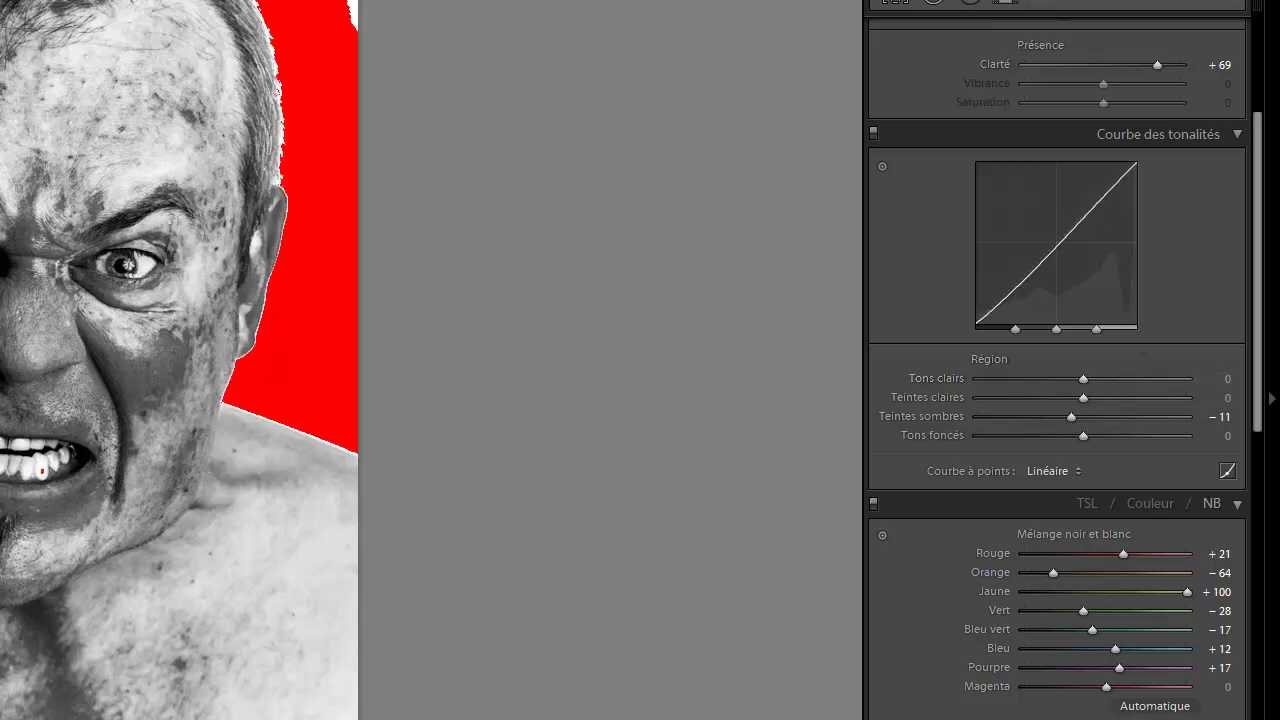
pyautogui.moveTo(1083, 379); pyautogui.dragTo(1096, 379)
pyautogui.moveTo(1257, 287); pyautogui.dragTo(1257, 187)
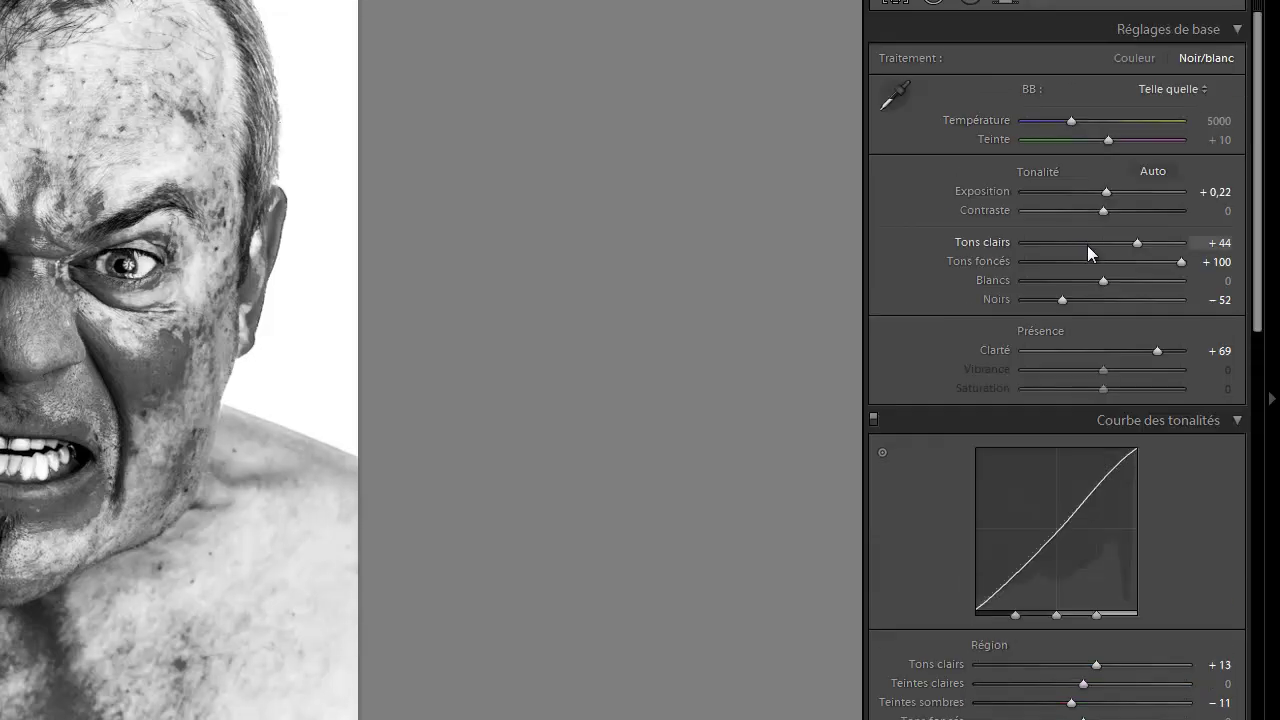
# Set the basic Tons clairs value to +52, and open the photo for editing in Adobe Photoshop CS6.
pyautogui.moveTo(1138, 243); pyautogui.dragTo(1144, 242)
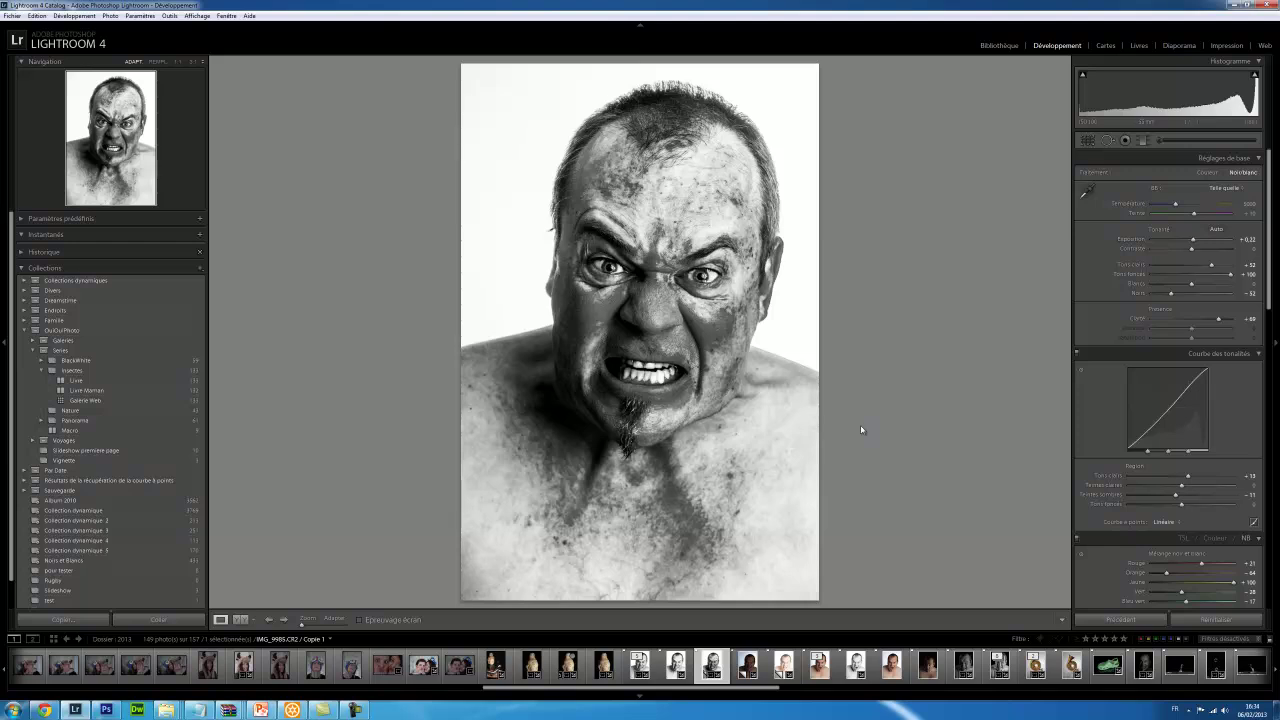
pyautogui.rightClick(650, 311)
pyautogui.moveTo(703, 382)
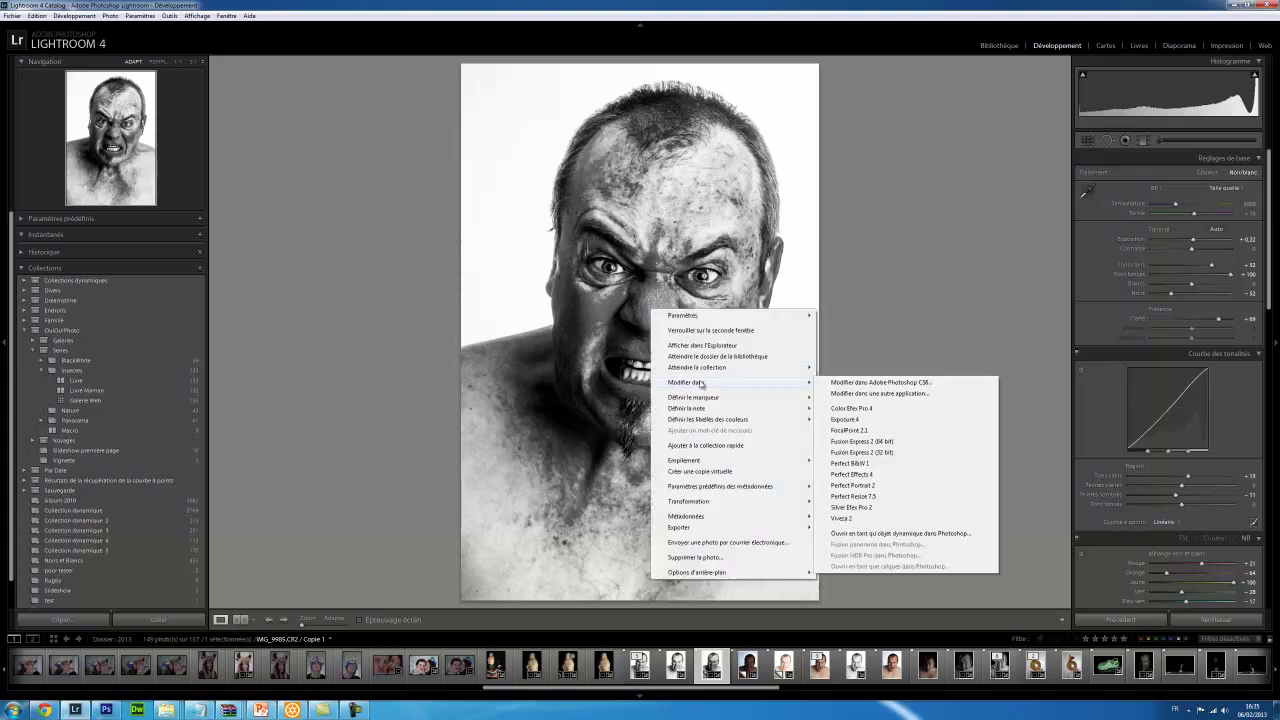
pyautogui.click(863, 384)
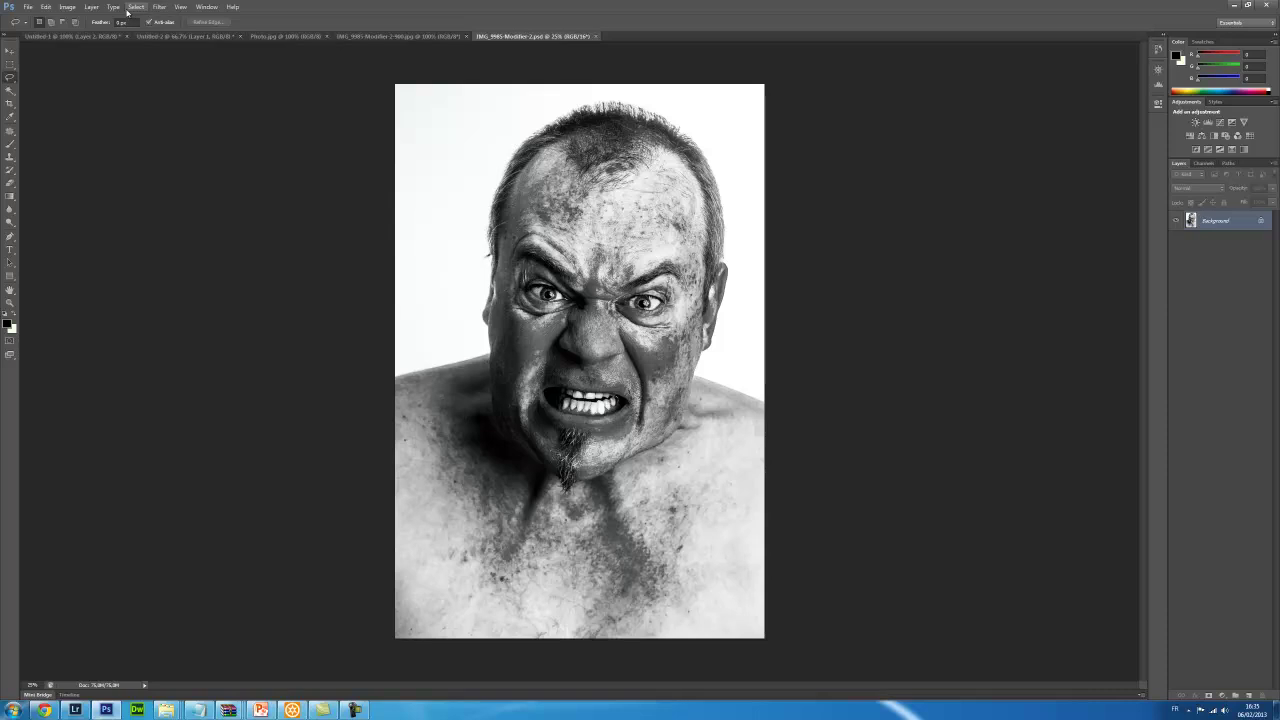
# Launch the Color Efex Pro 4 filter from Nik Software on the portrait.
pyautogui.click(159, 9)
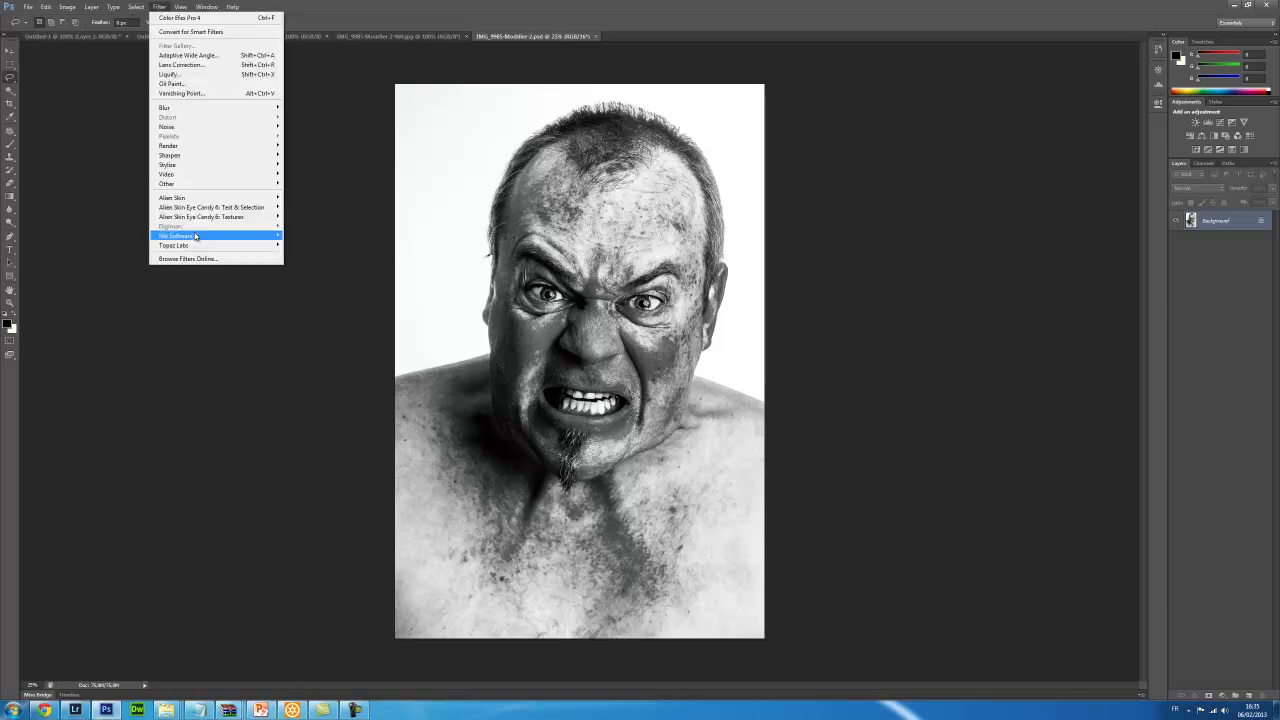
pyautogui.moveTo(200, 237)
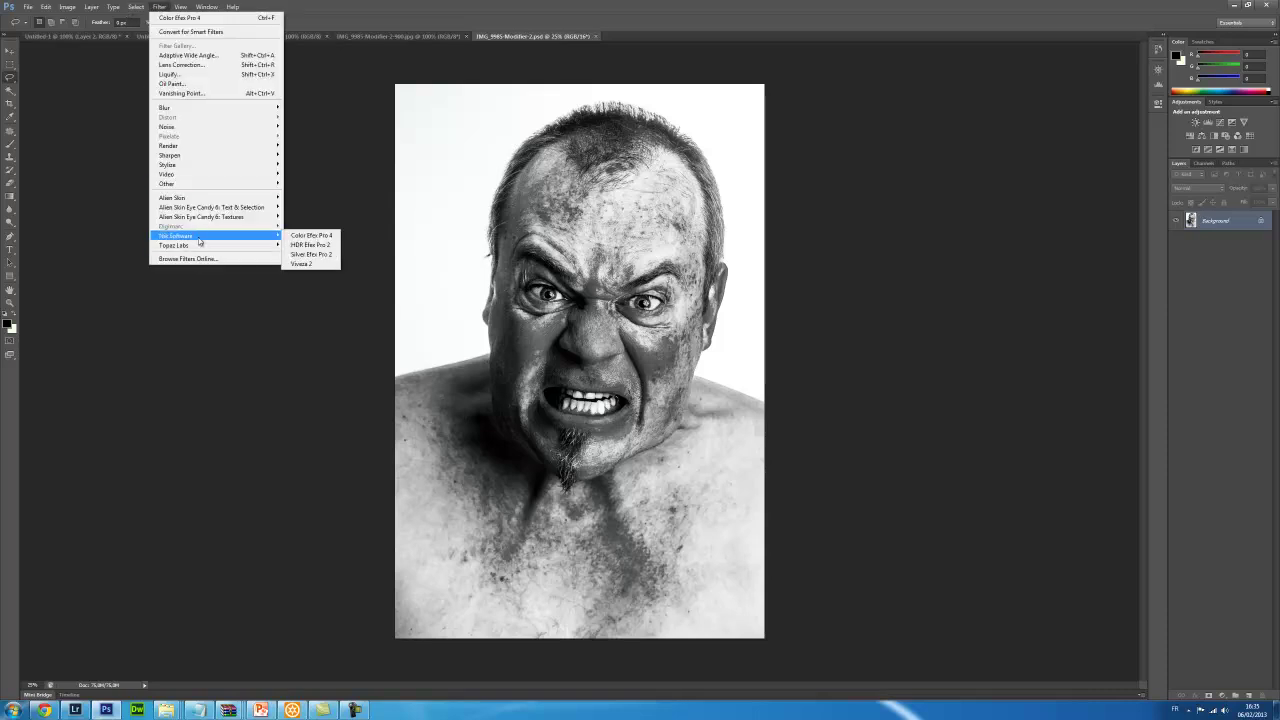
pyautogui.click(310, 236)
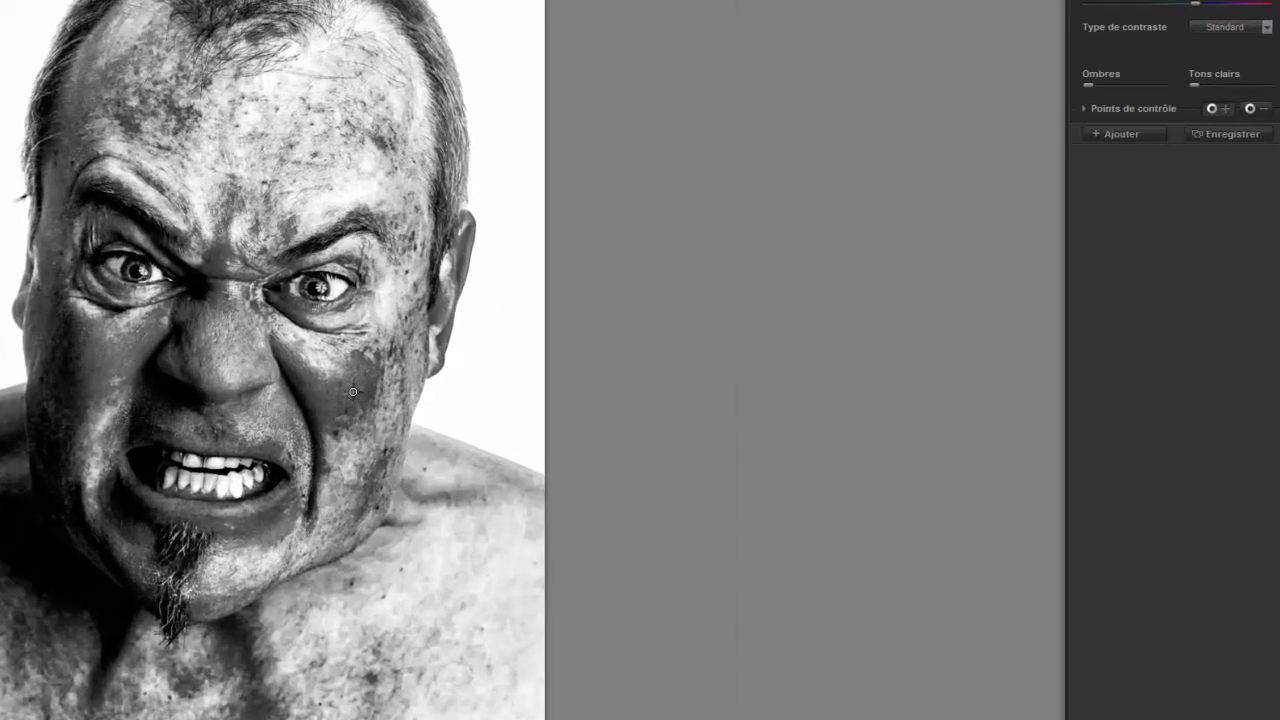
# Add positive control points on the cheek and both sides of the forehead, adjusting their placement and area of influence.
pyautogui.click(671, 358)
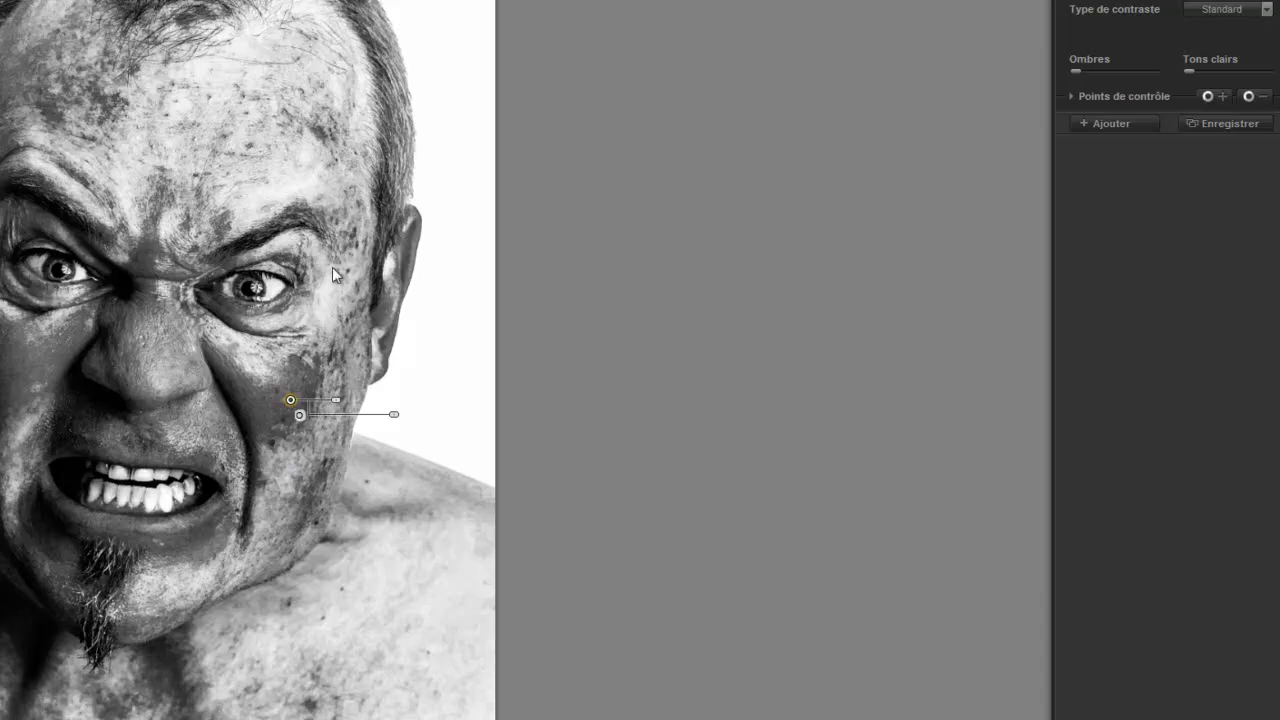
pyautogui.click(1221, 95)
pyautogui.click(301, 117)
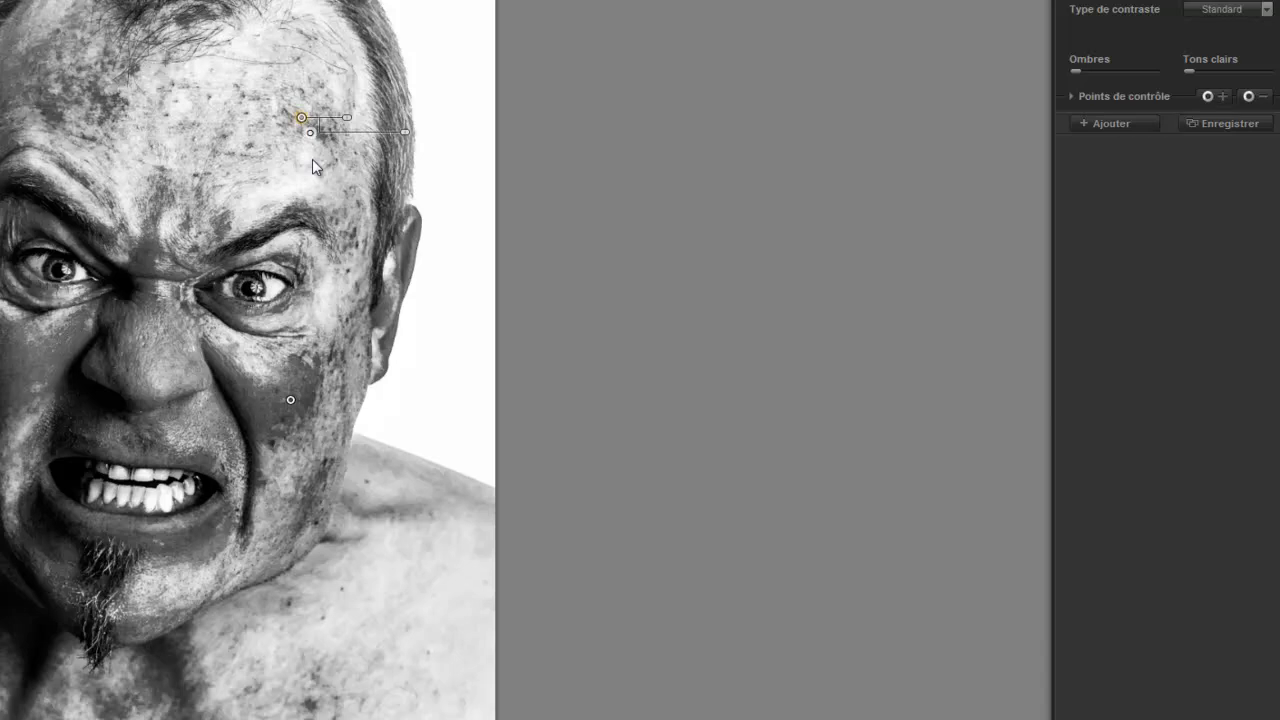
pyautogui.moveTo(299, 120); pyautogui.dragTo(284, 112)
pyautogui.click(1221, 95)
pyautogui.click(57, 90)
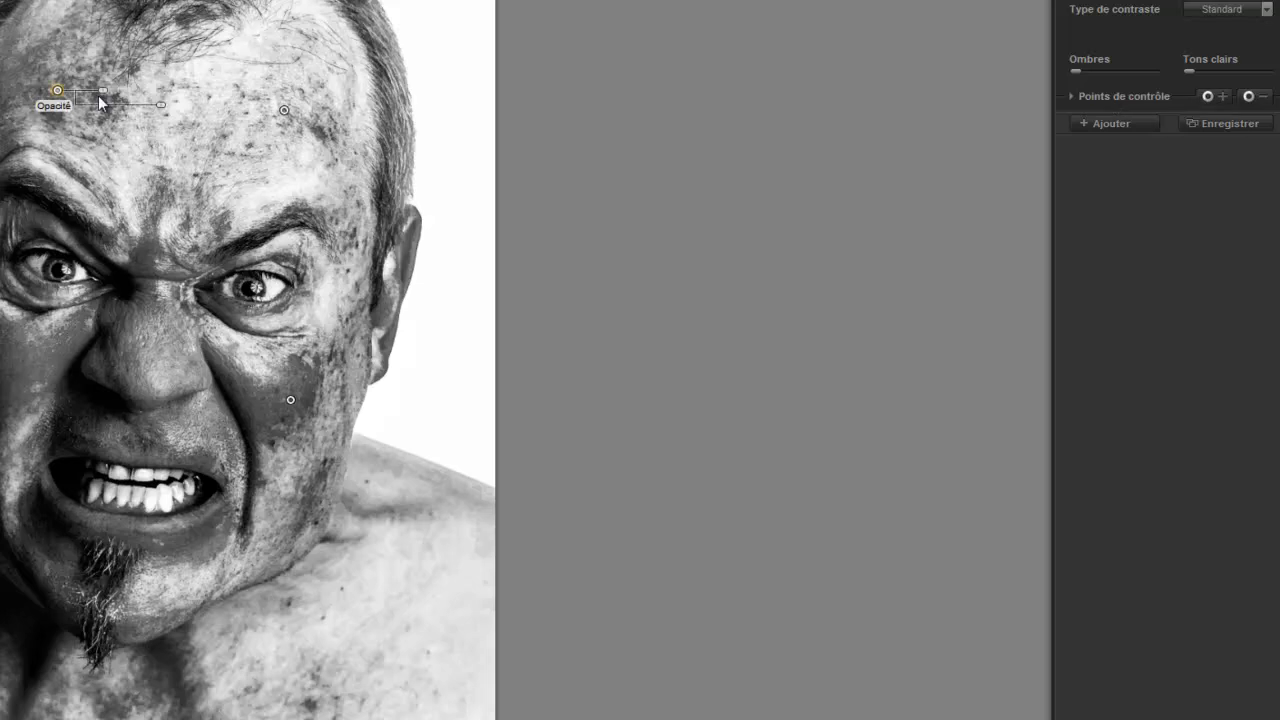
pyautogui.moveTo(93, 96)
pyautogui.mouseDown()
pyautogui.moveTo(145, 95)
pyautogui.moveTo(102, 95)
pyautogui.mouseUp()
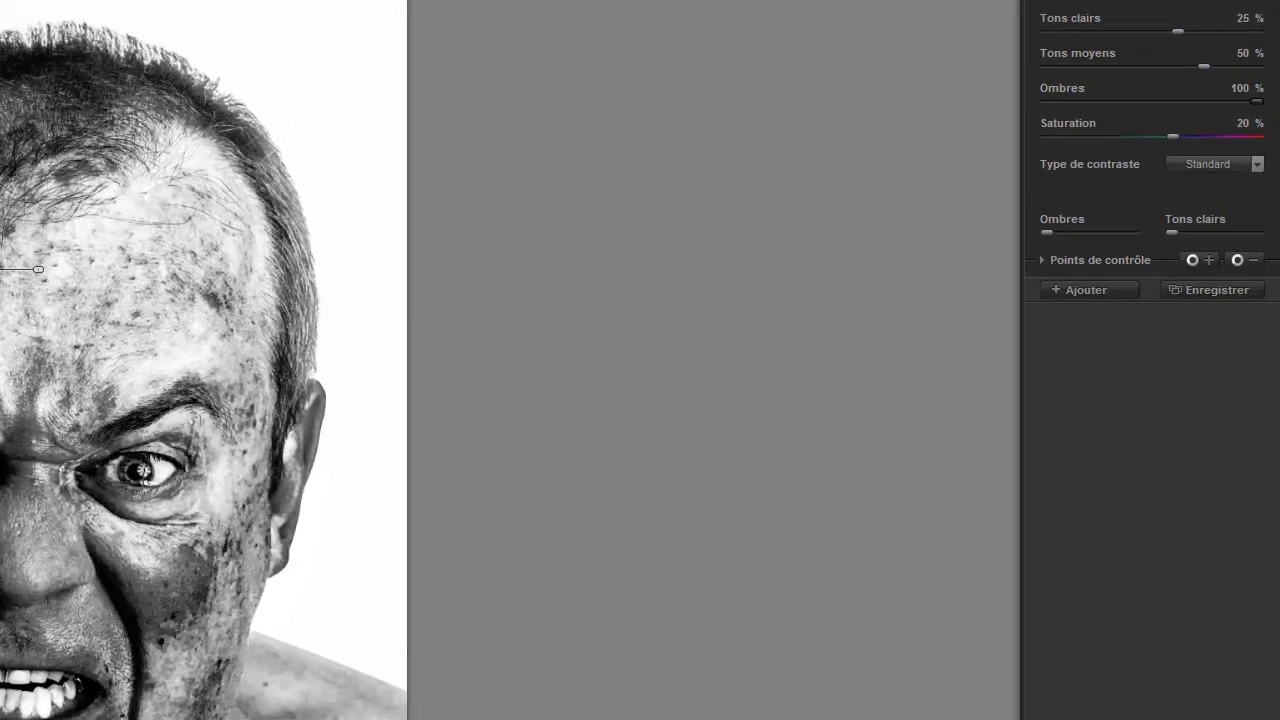
# Set the Tonal Contrast Tons moyens to 63% and Ombres to 22%, and slightly shrink the cheek control point's area.
pyautogui.moveTo(1188, 96); pyautogui.dragTo(1237, 74)
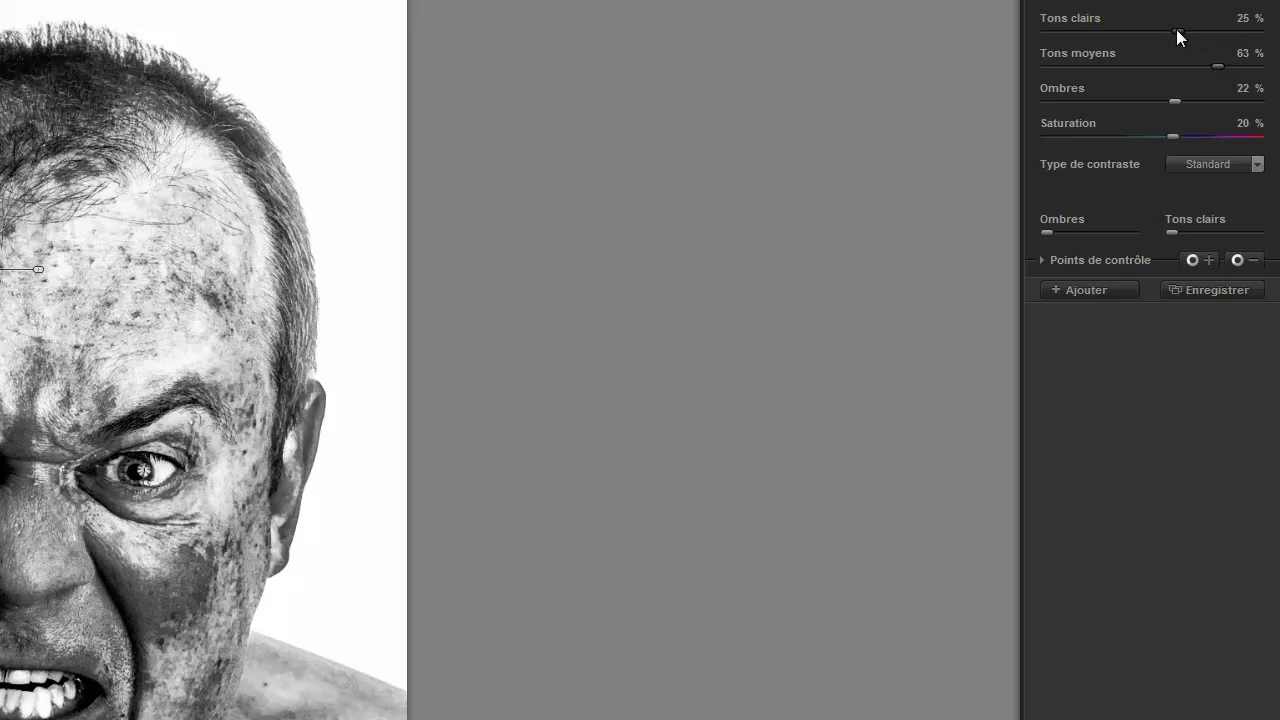
pyautogui.click(181, 596)
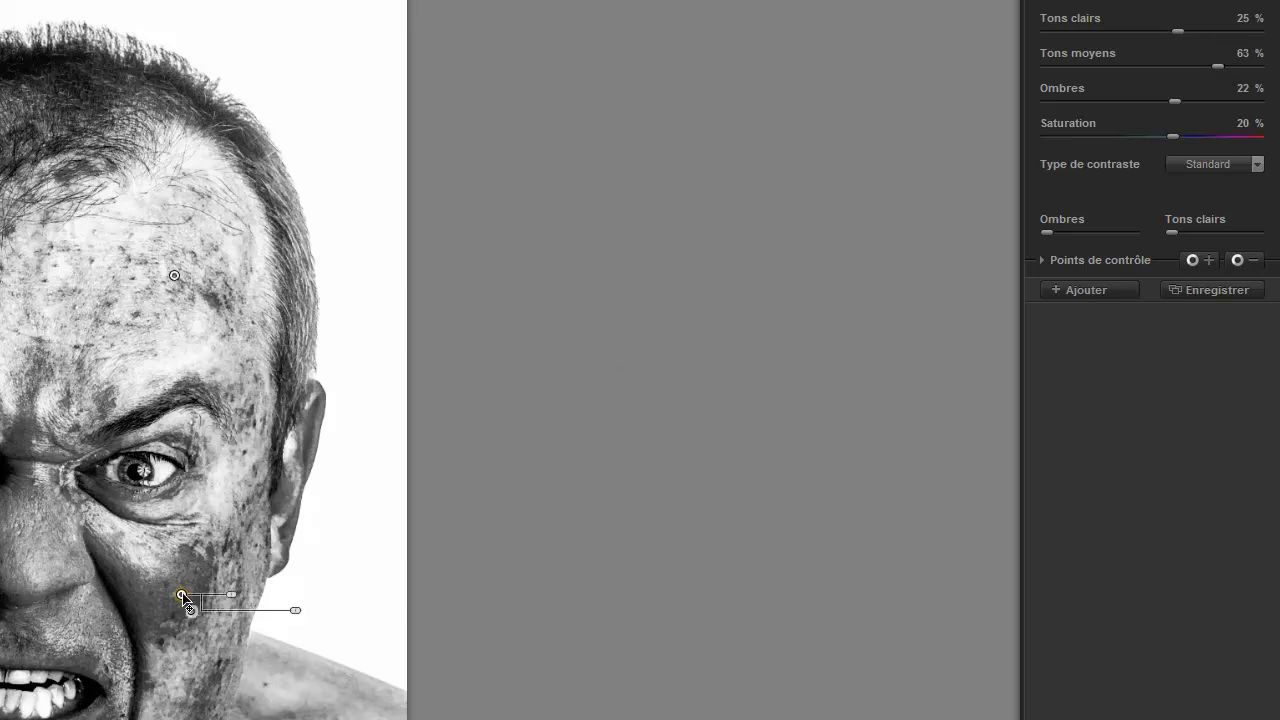
pyautogui.moveTo(232, 600); pyautogui.dragTo(224, 595)
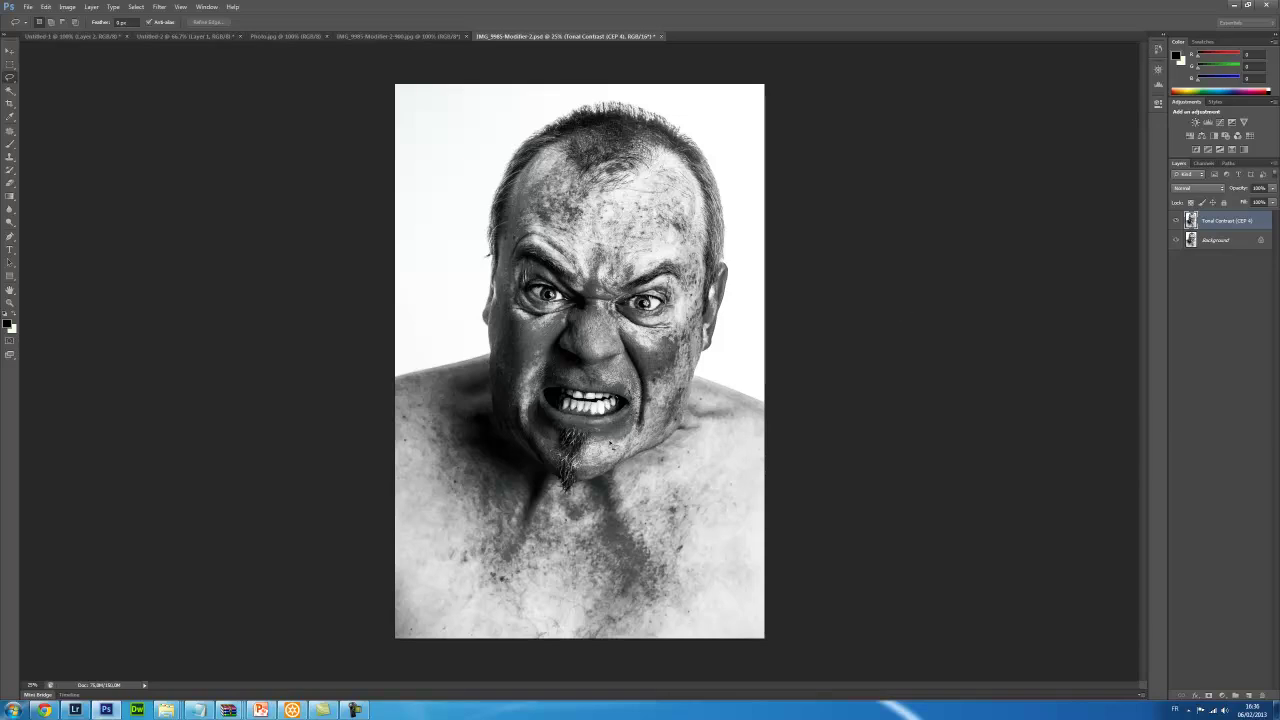
# Close the retouched portrait document and save its changes.
pyautogui.click(662, 37)
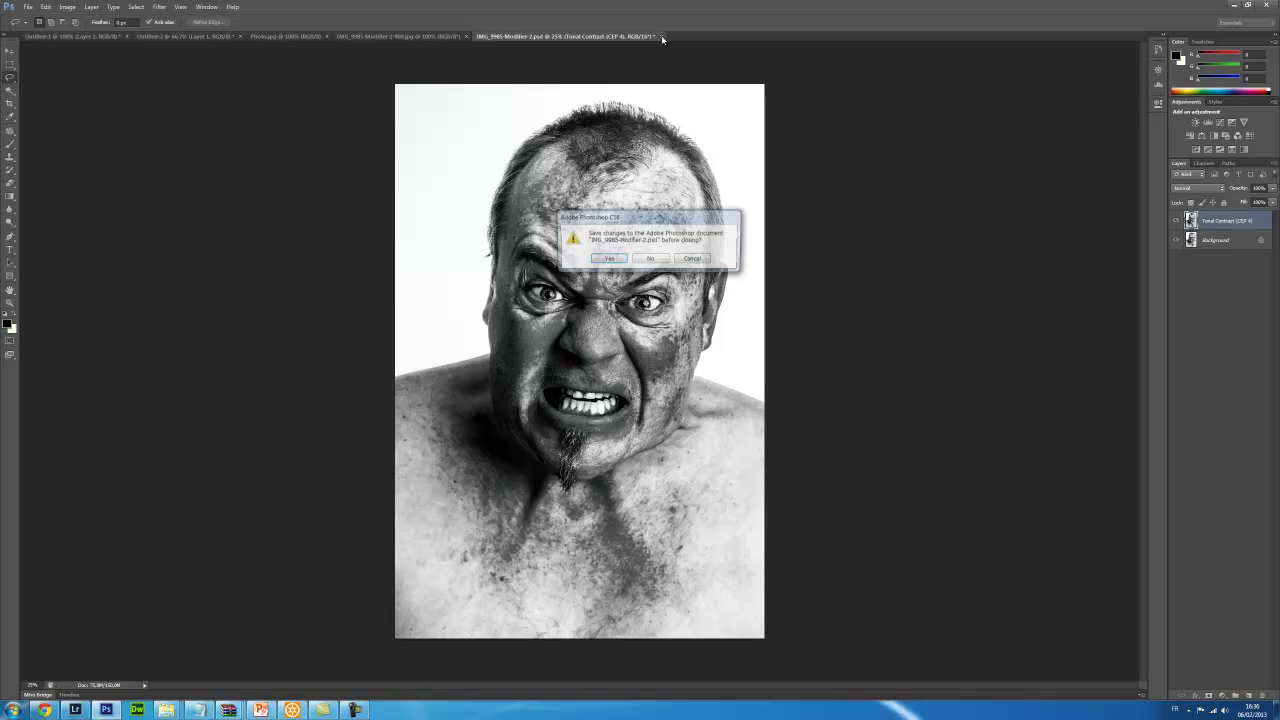
pyautogui.click(608, 251)
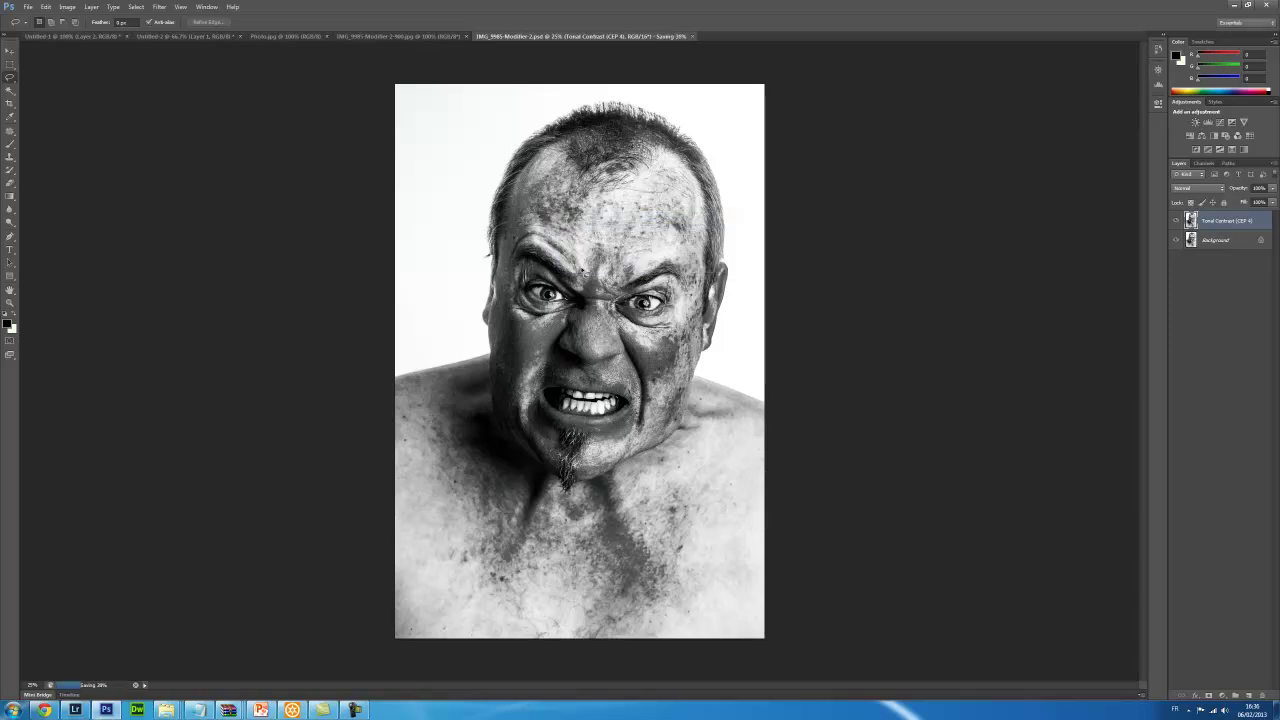